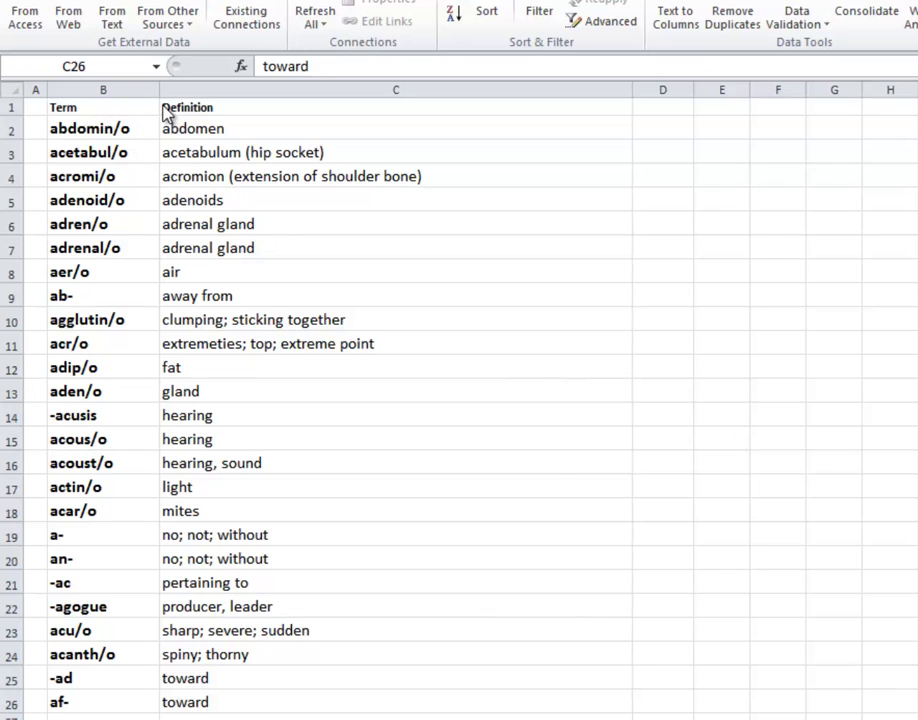
Enter 1 and 2 in column A beside the first two terms.
click(121, 107)
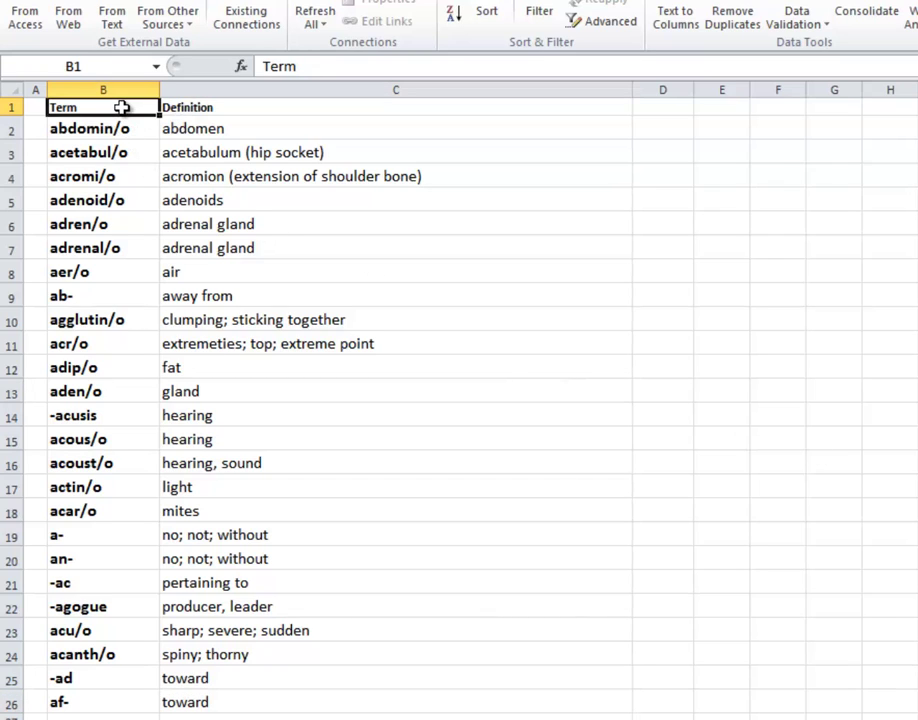
click(186, 107)
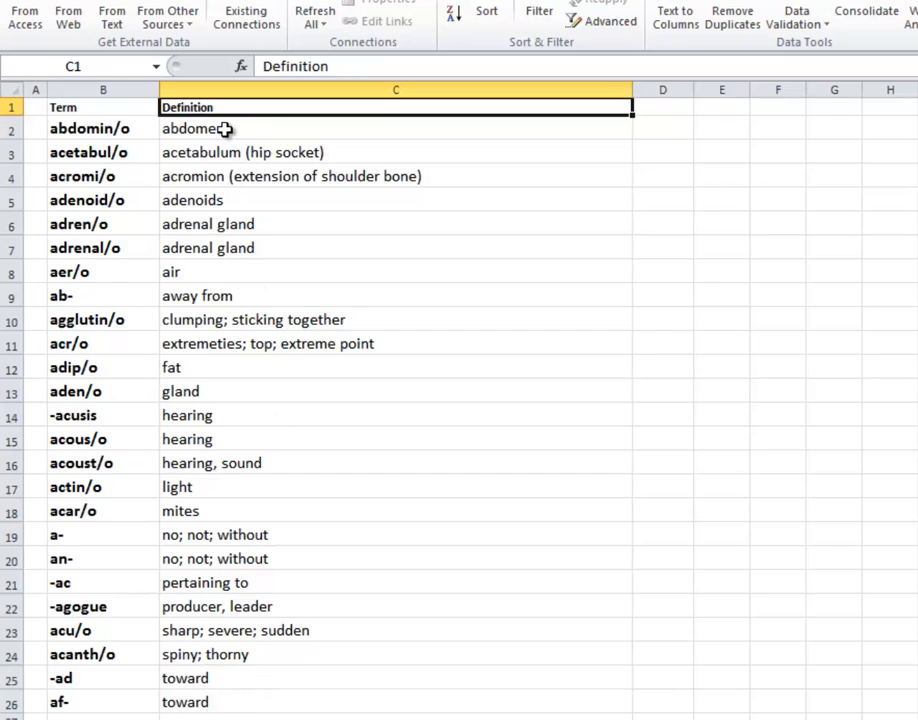
click(32, 129)
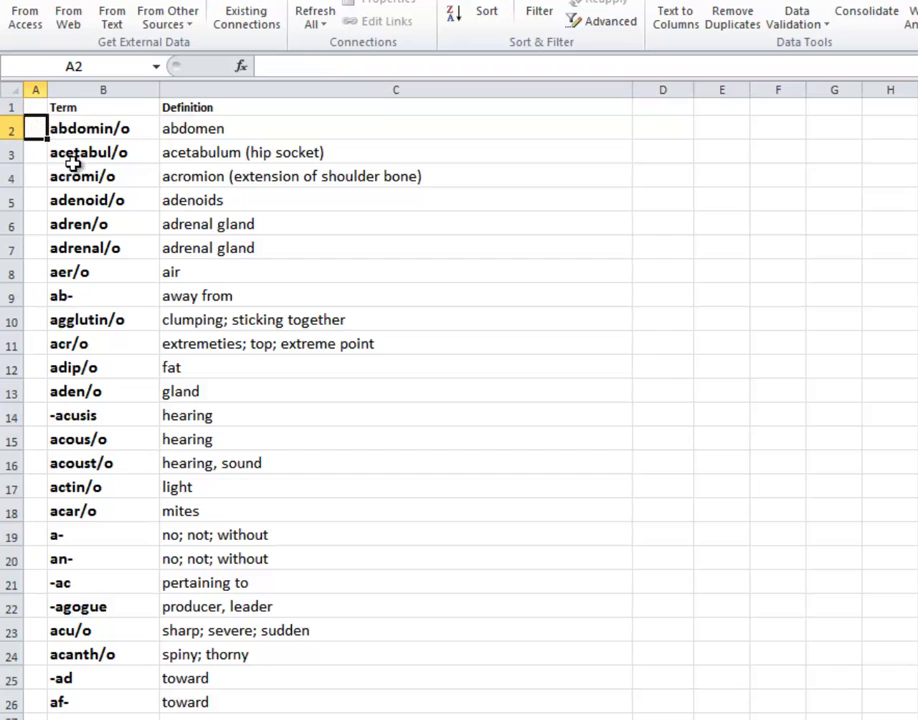
text(1)
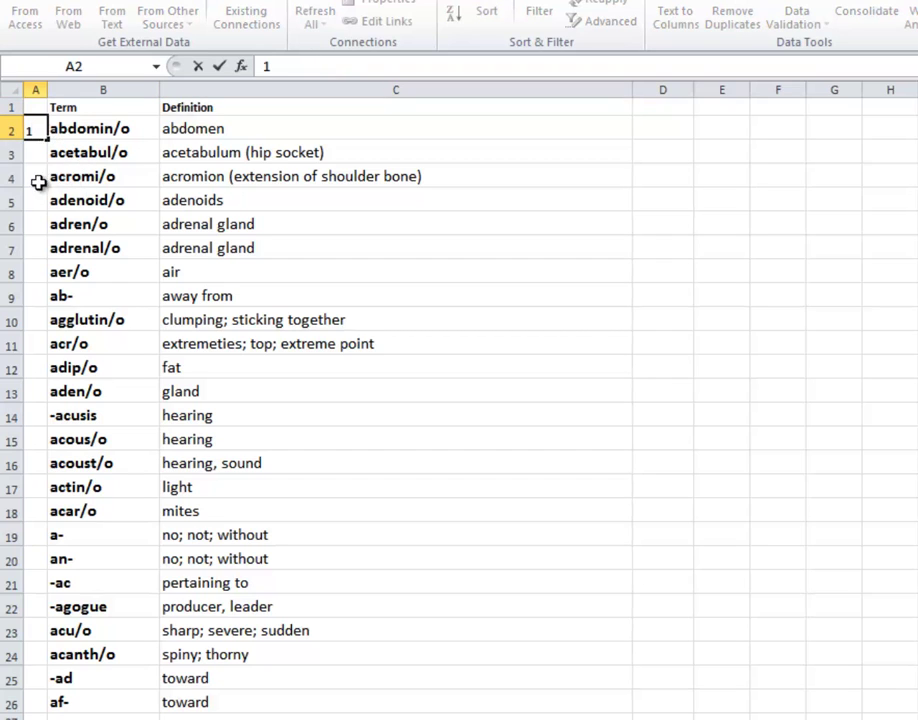
click(35, 89)
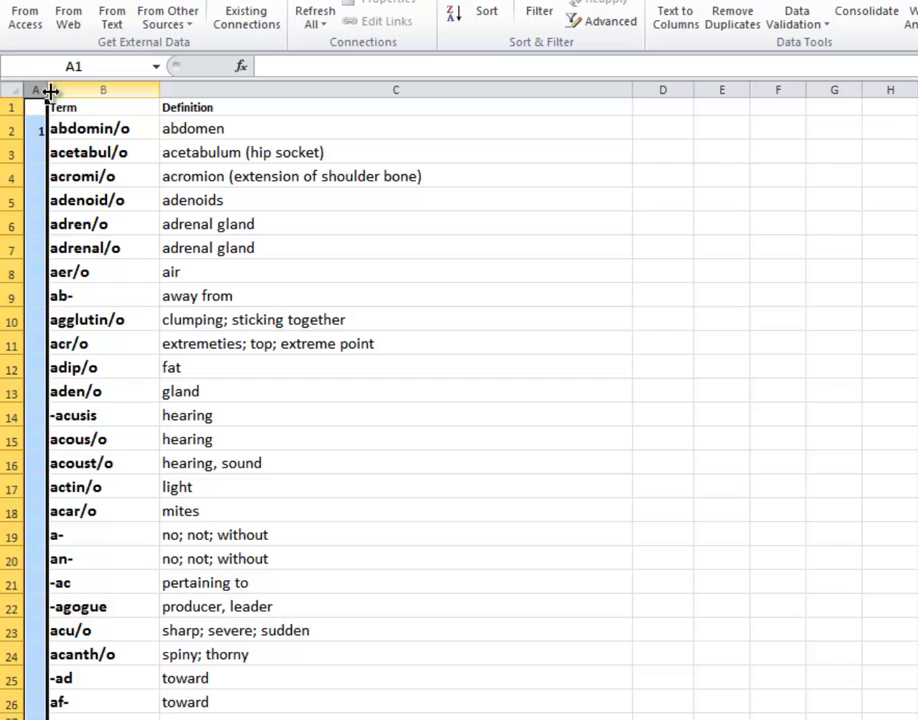
click(36, 126)
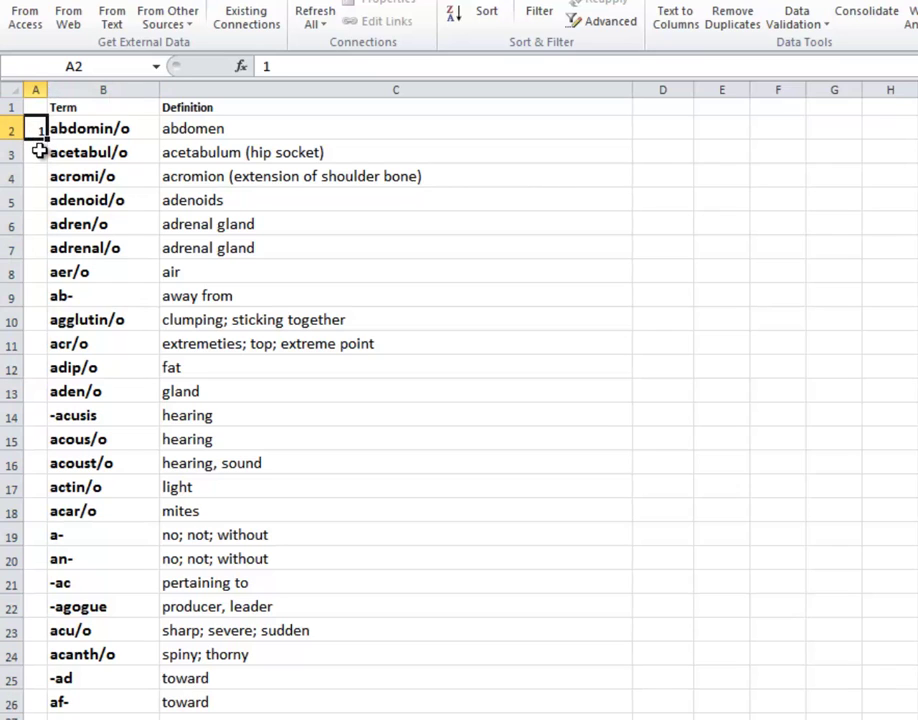
text(1)
click(38, 152)
text(2)
click(40, 196)
Fill the numbering down column A to 25 at row 26.
drag(36, 130, 32, 160)
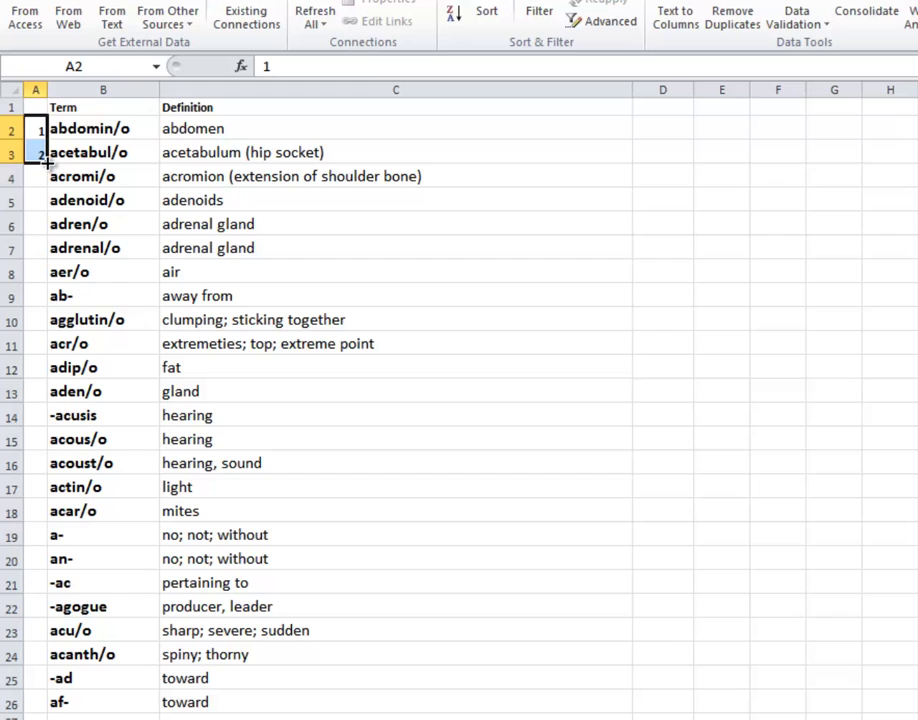
mouse_move(46, 176)
mouse_down()
mouse_move(62, 456)
mouse_move(43, 547)
mouse_move(53, 708)
mouse_up()
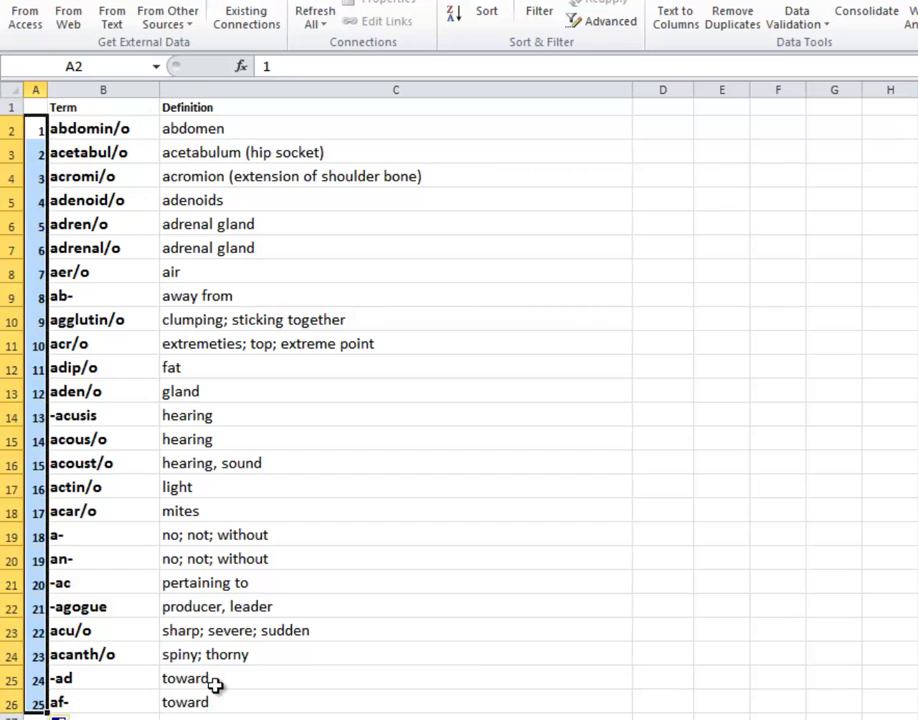
click(385, 298)
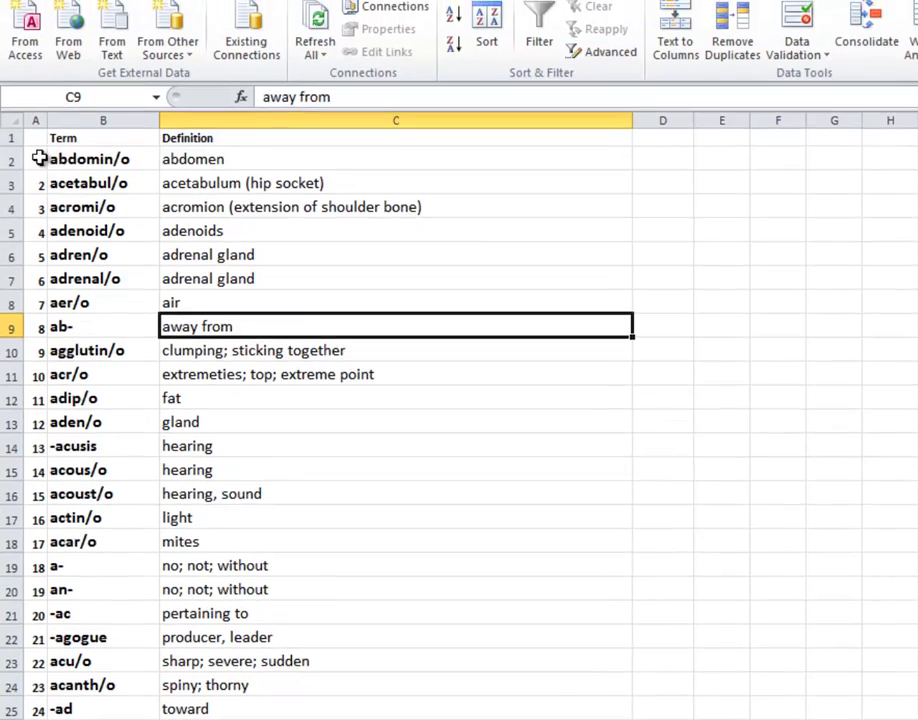
Apply All Borders to the numbered terms and definitions in A2:C26.
drag(45, 130, 300, 560)
drag(300, 674, 300, 719)
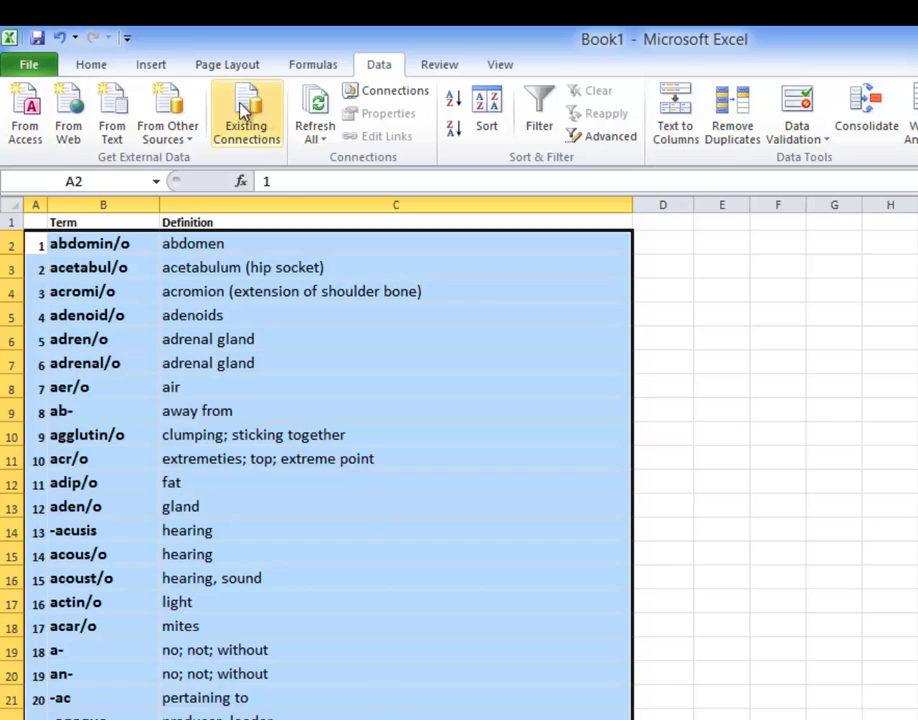
click(90, 65)
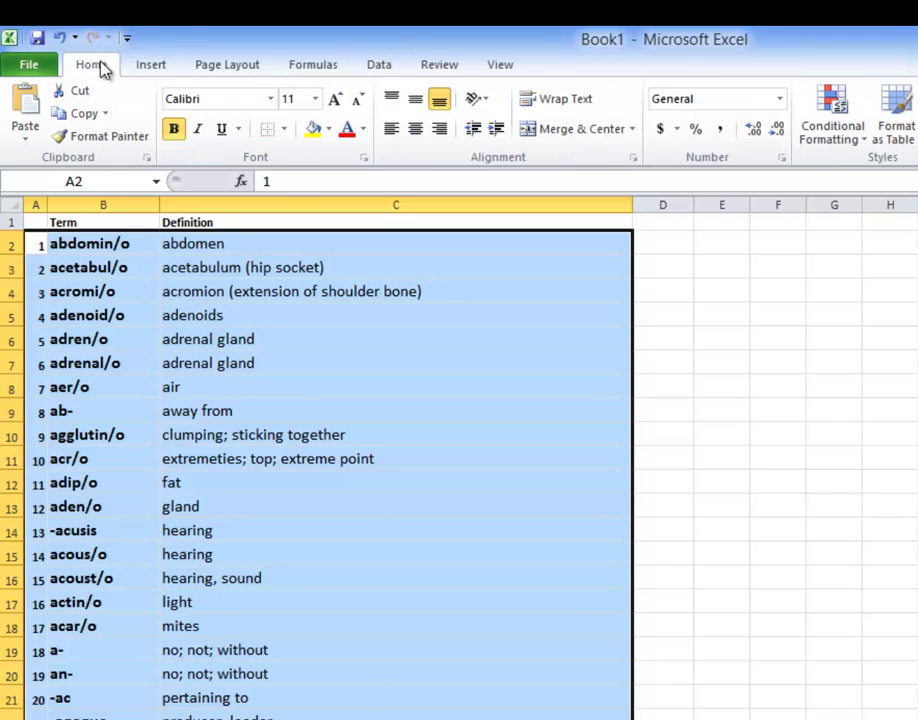
click(284, 129)
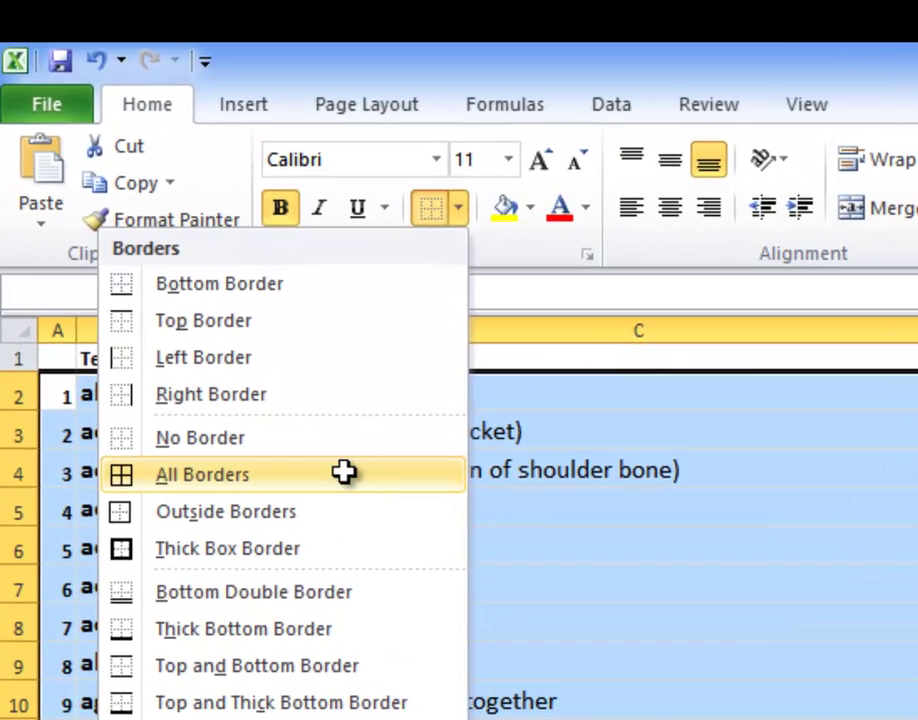
click(278, 382)
click(238, 408)
Add borders to the Term and Definition header cells B1:C1.
drag(180, 358, 451, 361)
click(425, 520)
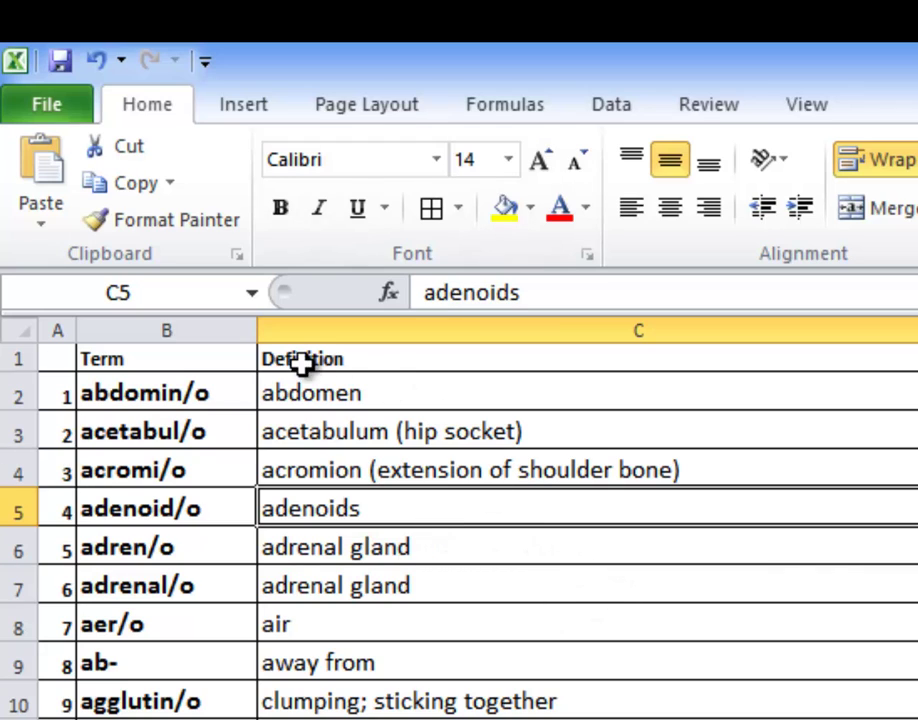
click(230, 358)
Fill the Term and Definition headers dark blue with white text.
drag(237, 358, 360, 370)
click(533, 208)
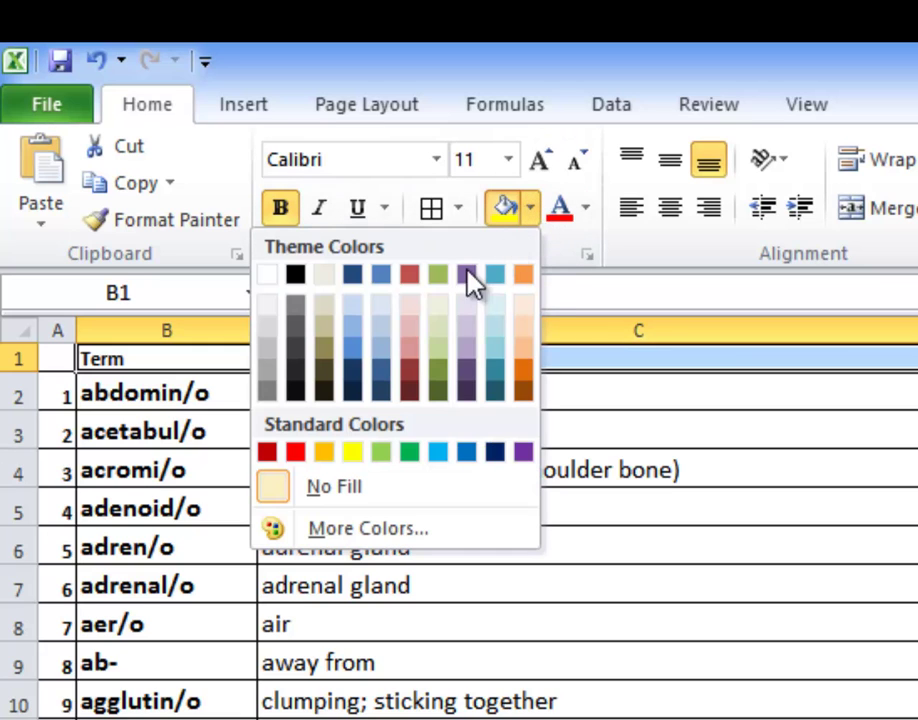
click(355, 368)
click(590, 211)
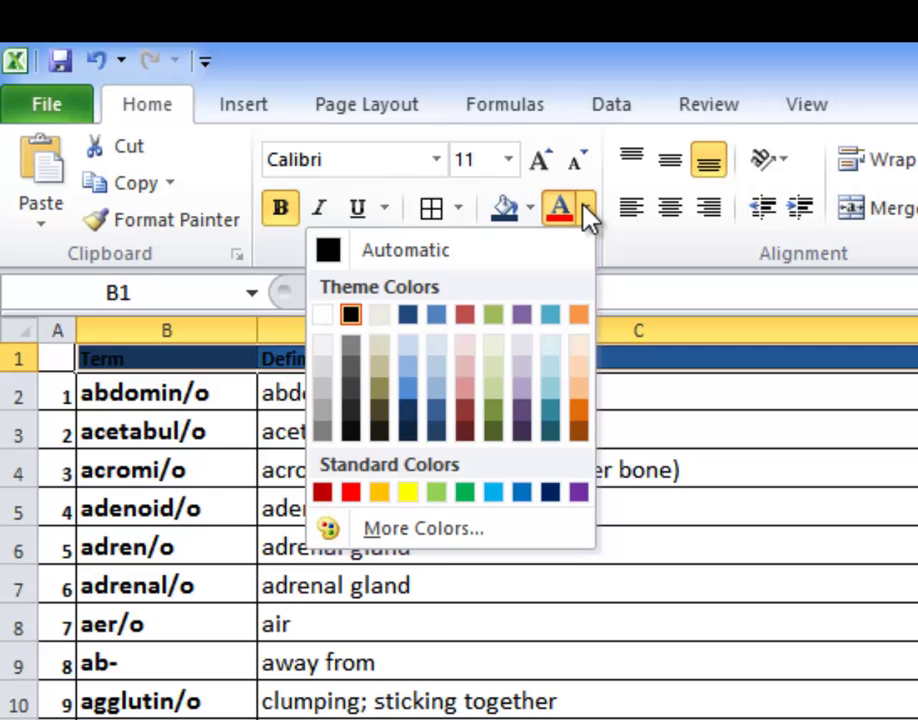
click(322, 314)
click(279, 503)
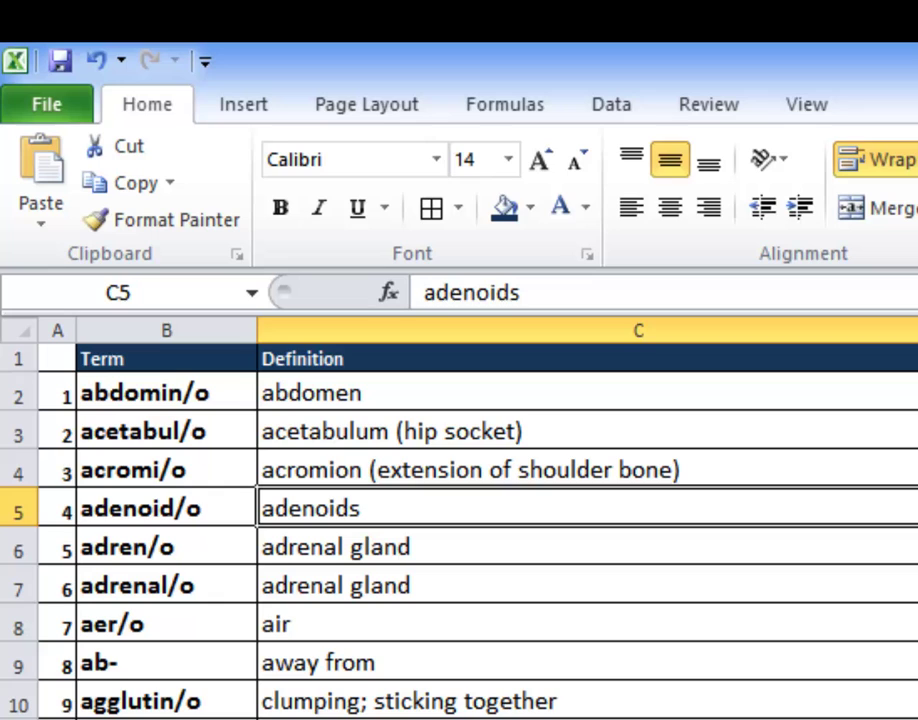
Make the header text bold at 14 point.
drag(245, 360, 338, 352)
click(281, 208)
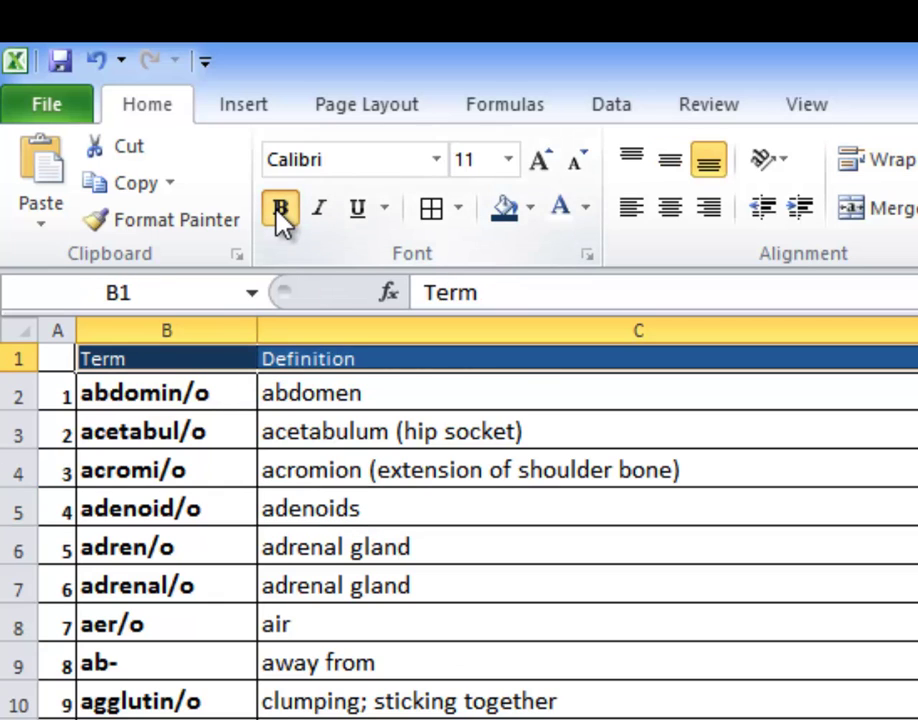
click(508, 160)
click(468, 339)
click(420, 514)
click(298, 360)
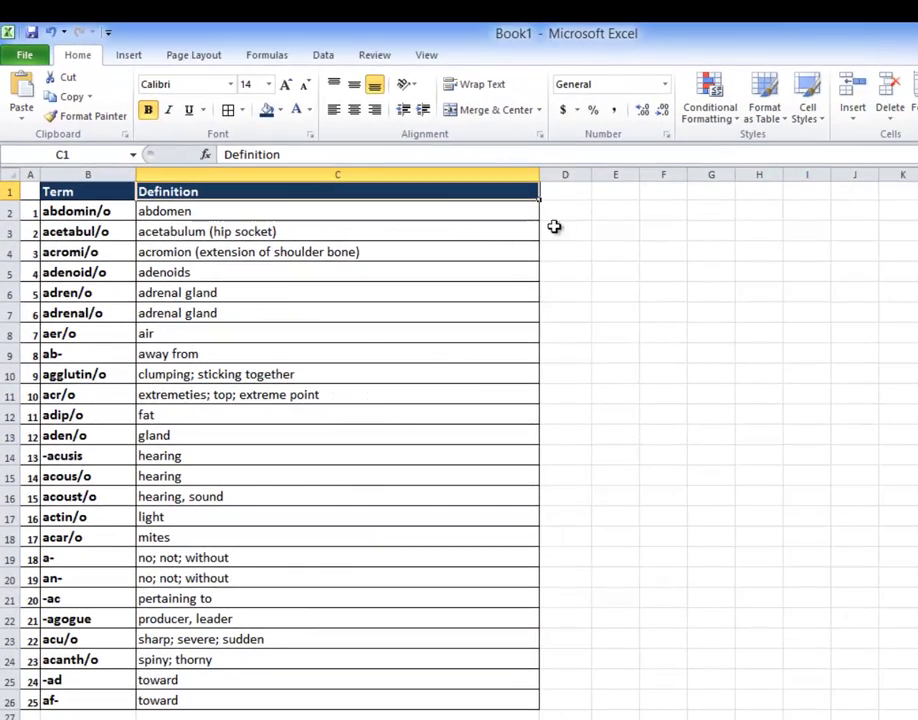
click(557, 192)
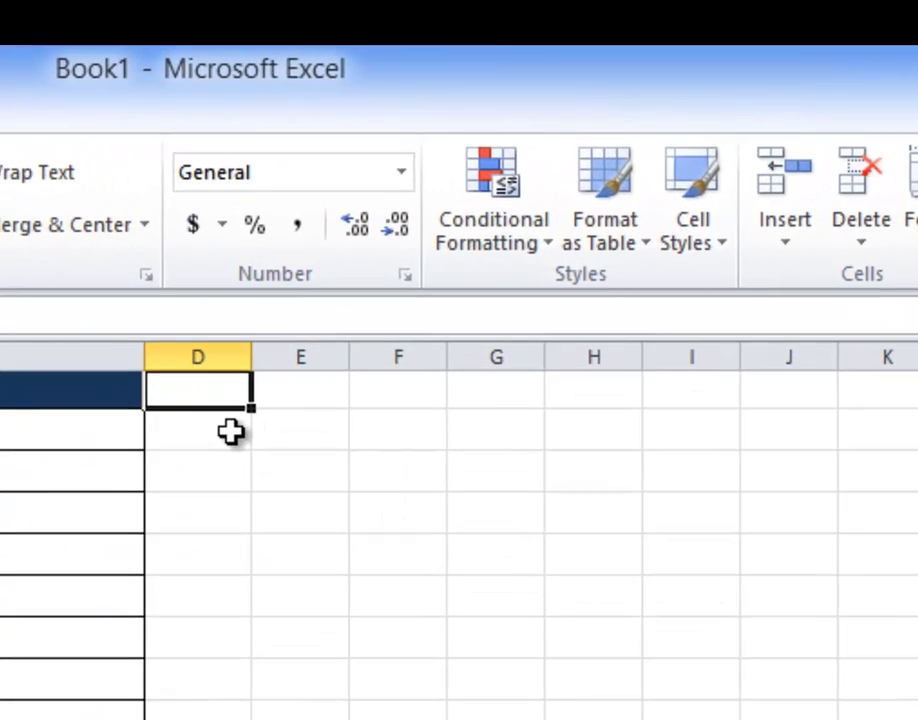
Head column D 'Random' and enter =rand() in D2, giving 0.2323285.
click(300, 512)
click(192, 390)
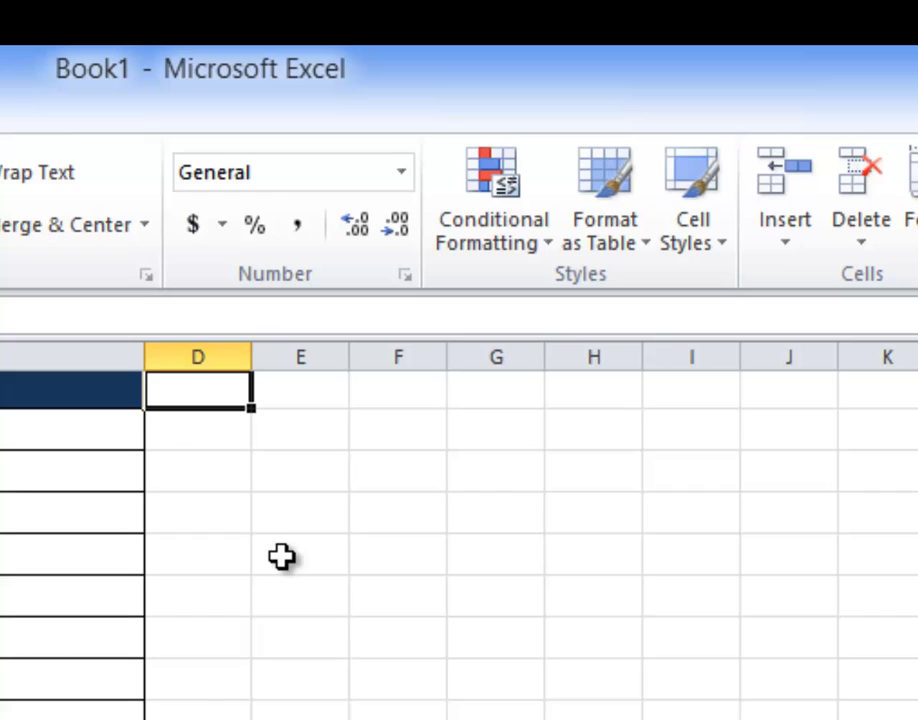
text(Random)
key(Return)
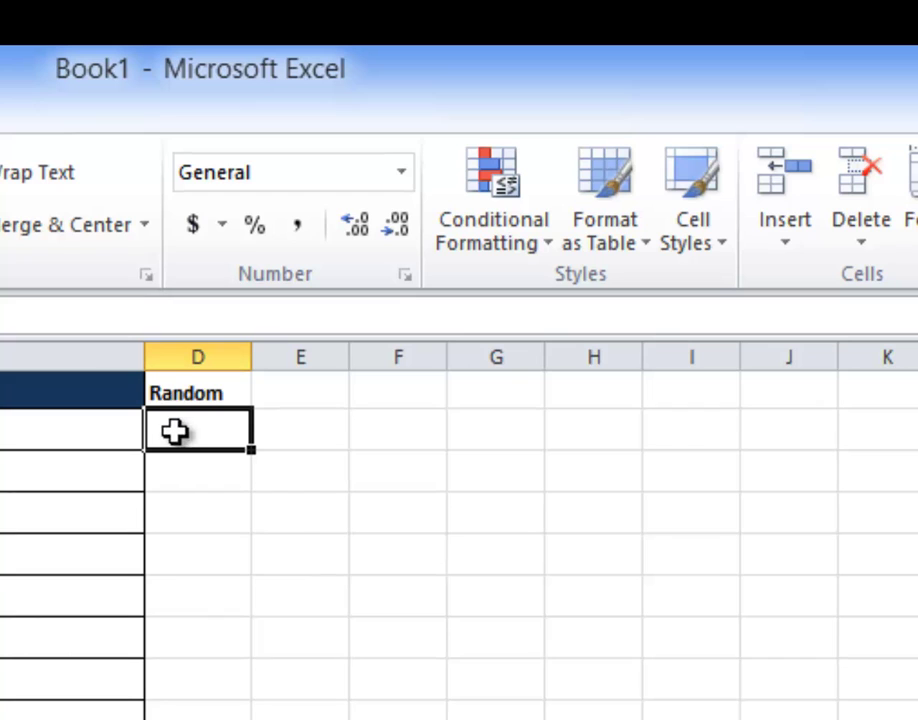
text(=rand()
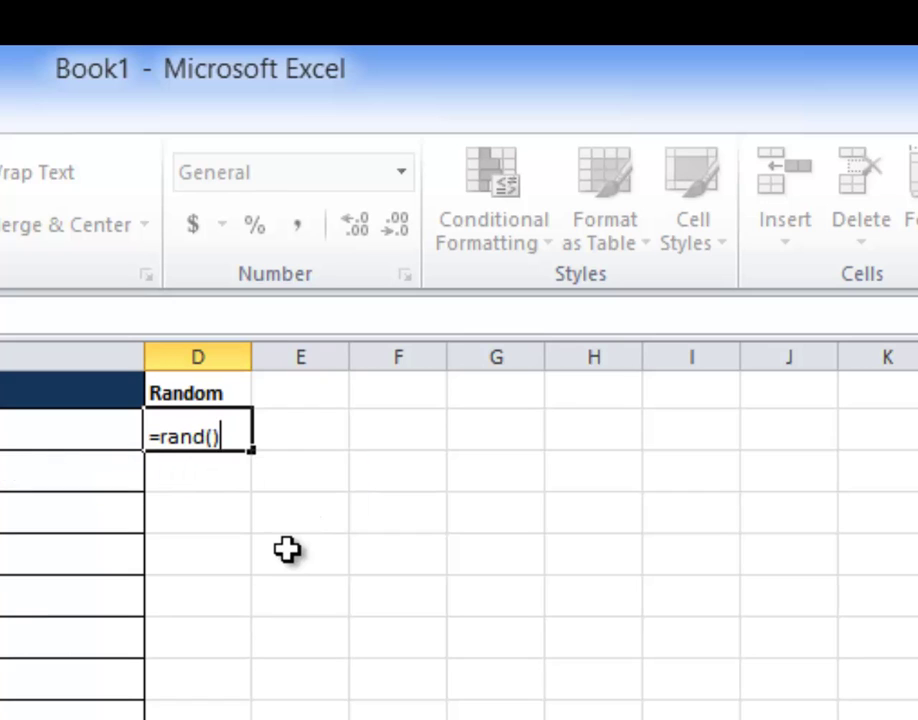
key(Return)
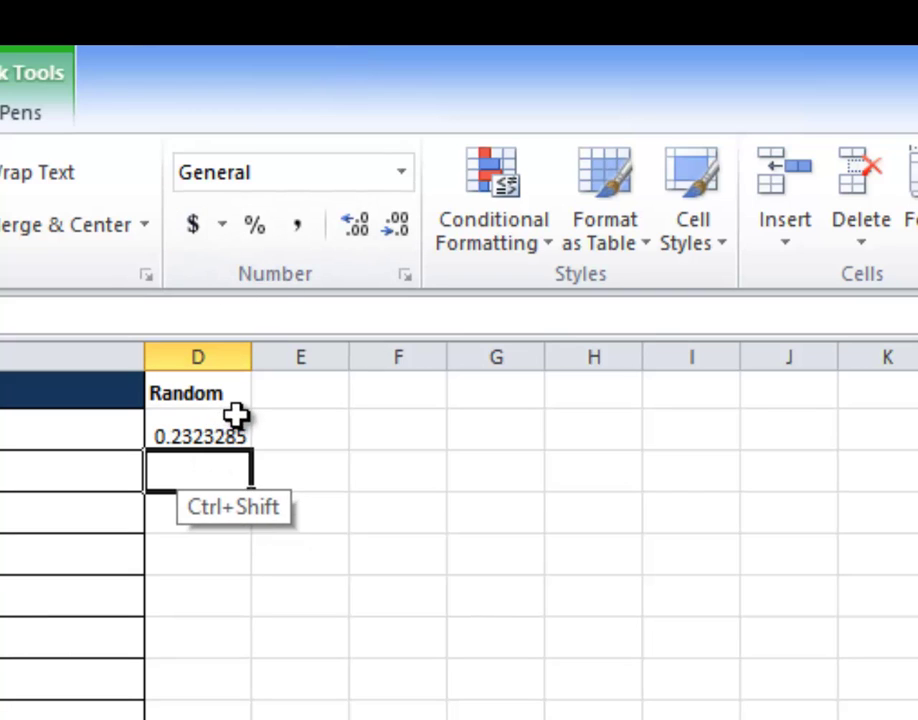
Annotate the random value with an ink note '0<X<1', then clear it.
mouse_move(318, 420)
mouse_down()
mouse_move(366, 447)
mouse_move(389, 432)
mouse_move(372, 446)
mouse_up()
mouse_move(428, 410)
mouse_down()
mouse_move(428, 442)
mouse_move(455, 438)
mouse_up()
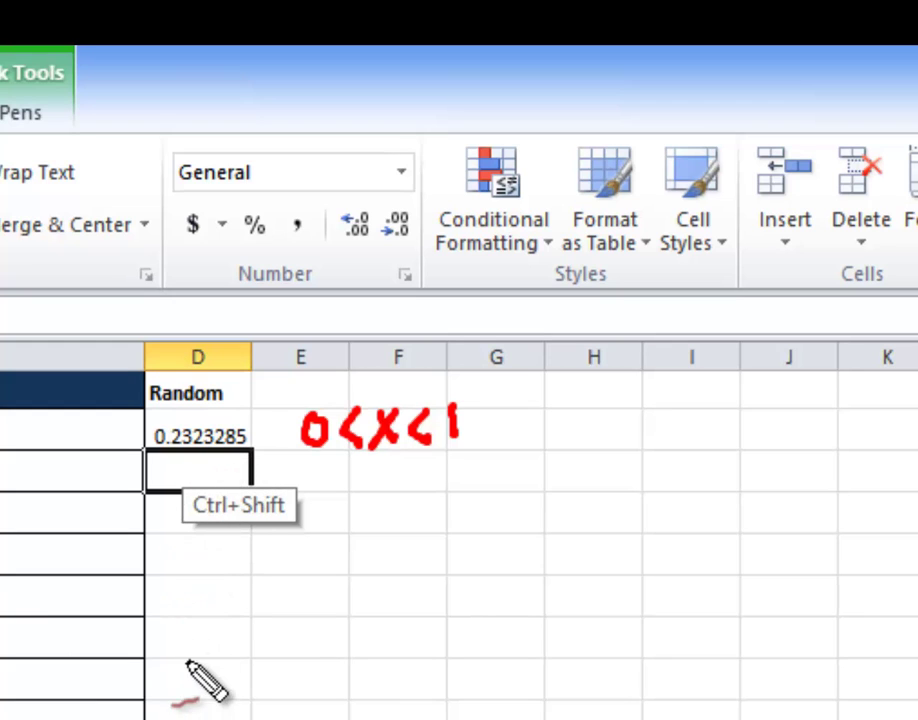
key(Escape)
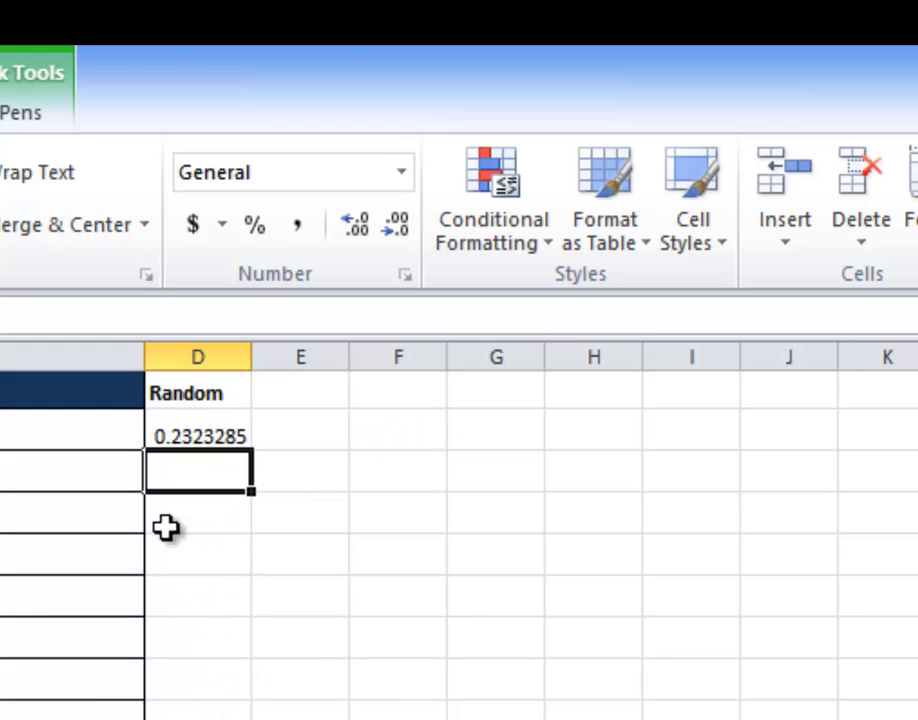
Copy the =RAND() formula from D2 down to row 26 for all 25 terms.
click(240, 431)
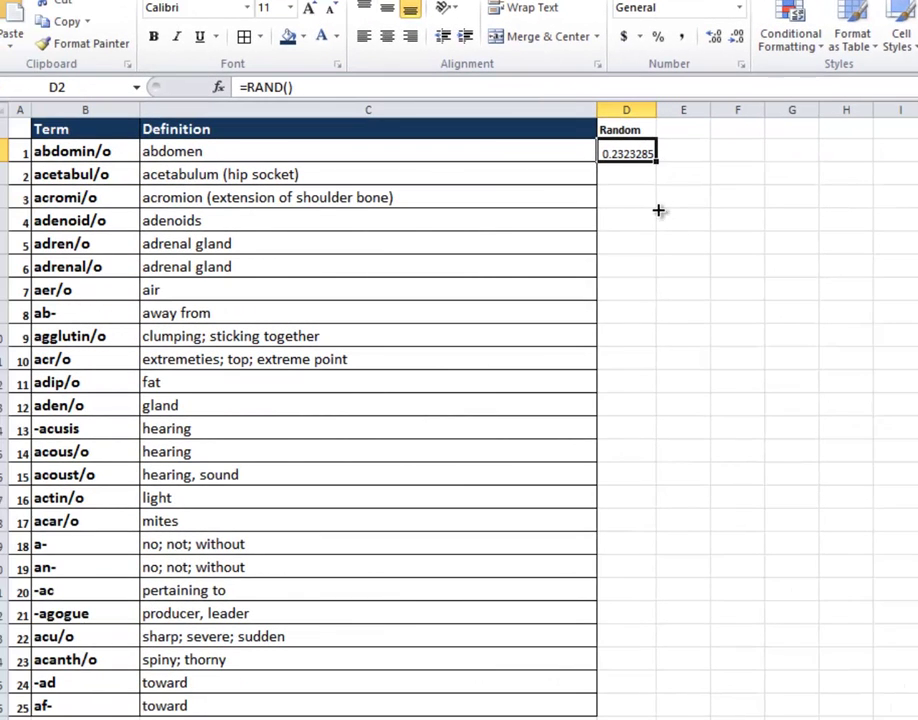
drag(657, 161, 645, 709)
click(735, 678)
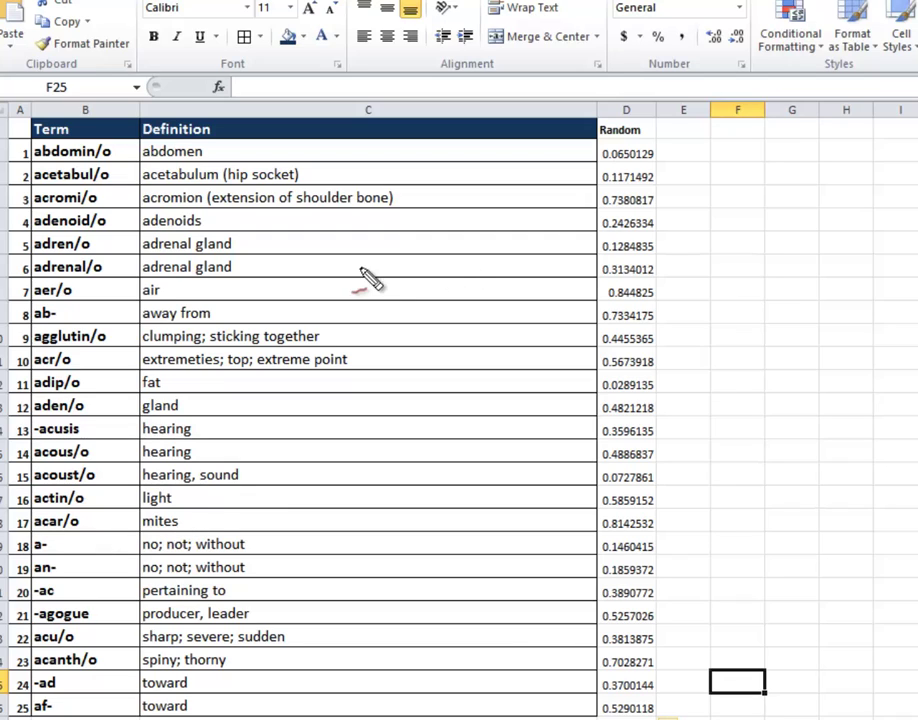
mouse_move(46, 535)
mouse_down()
mouse_move(37, 541)
mouse_move(46, 579)
mouse_up()
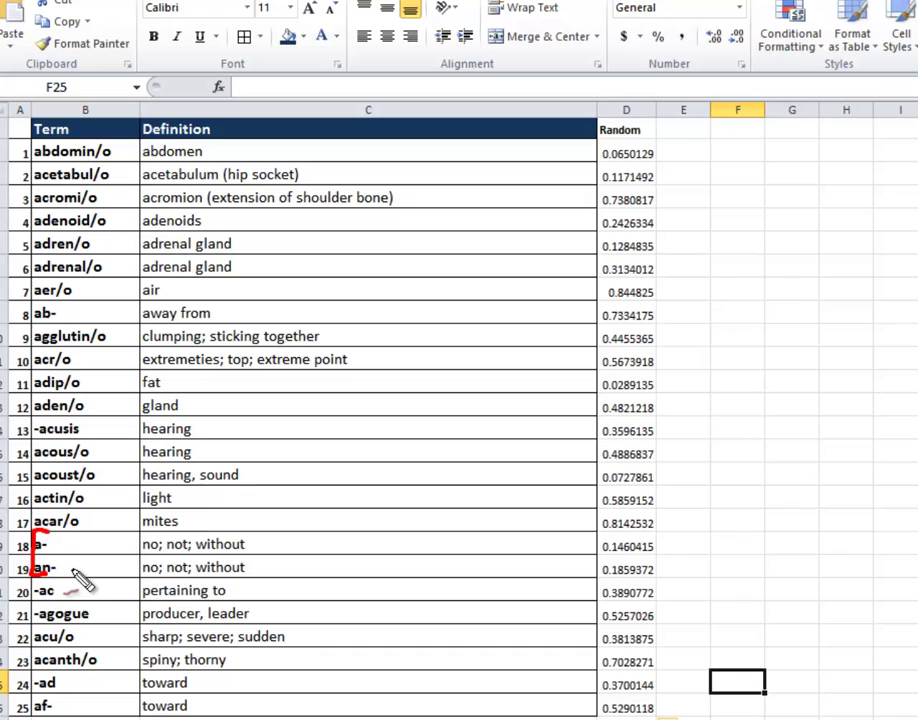
key(Escape)
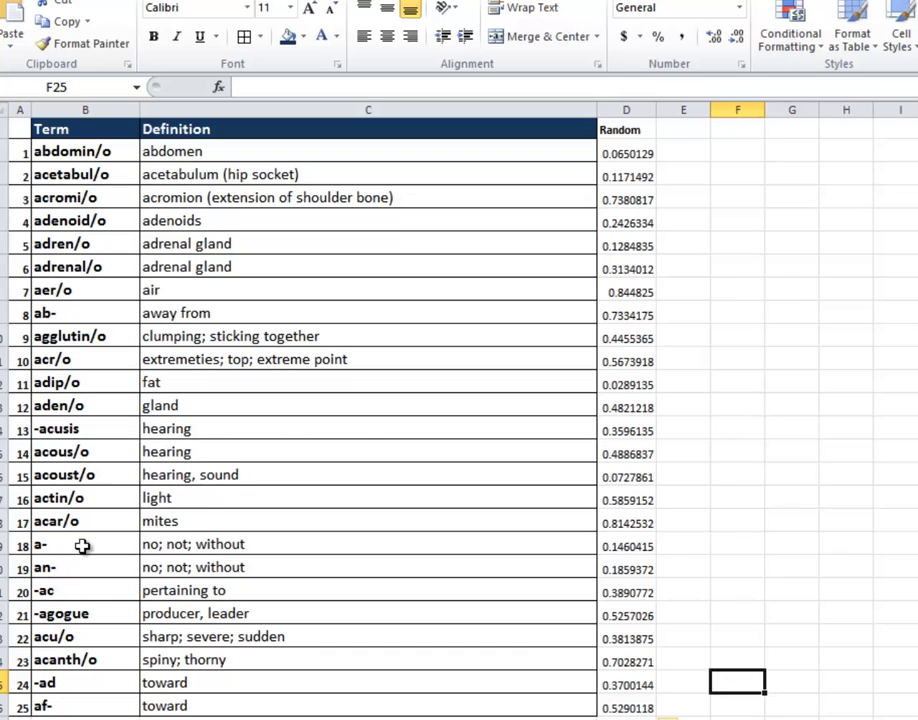
Set up a Data Sort of B1:D26 by the Random column, smallest to largest.
click(636, 688)
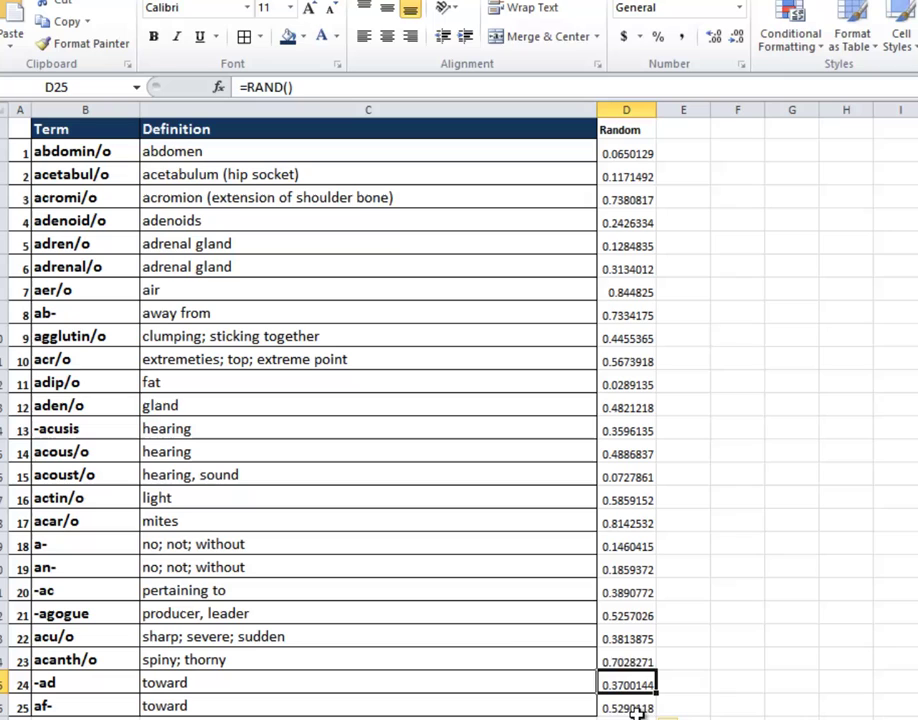
click(645, 708)
drag(641, 708, 118, 123)
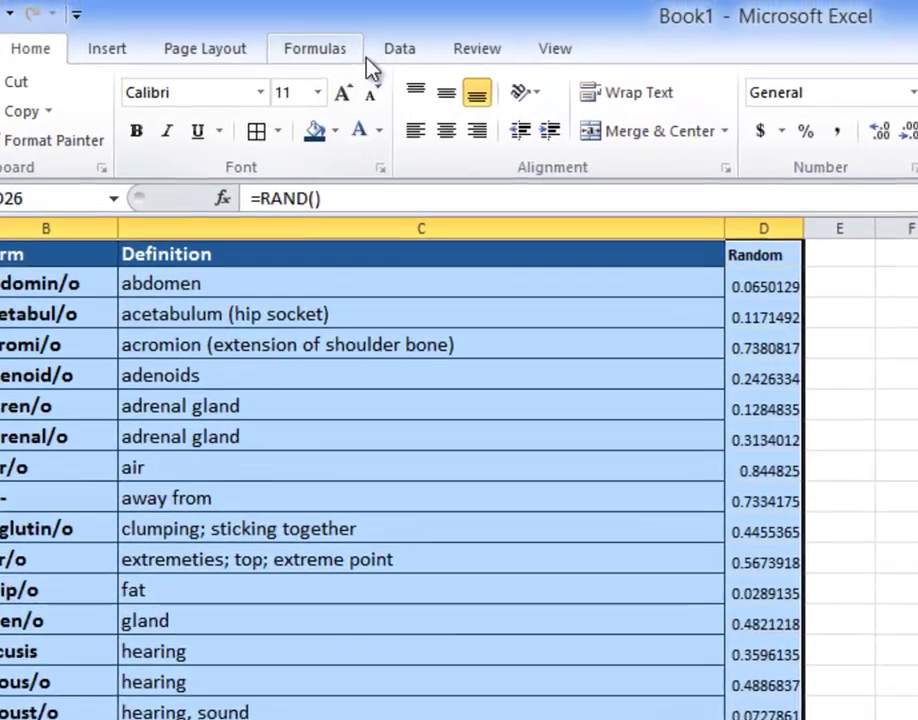
click(399, 48)
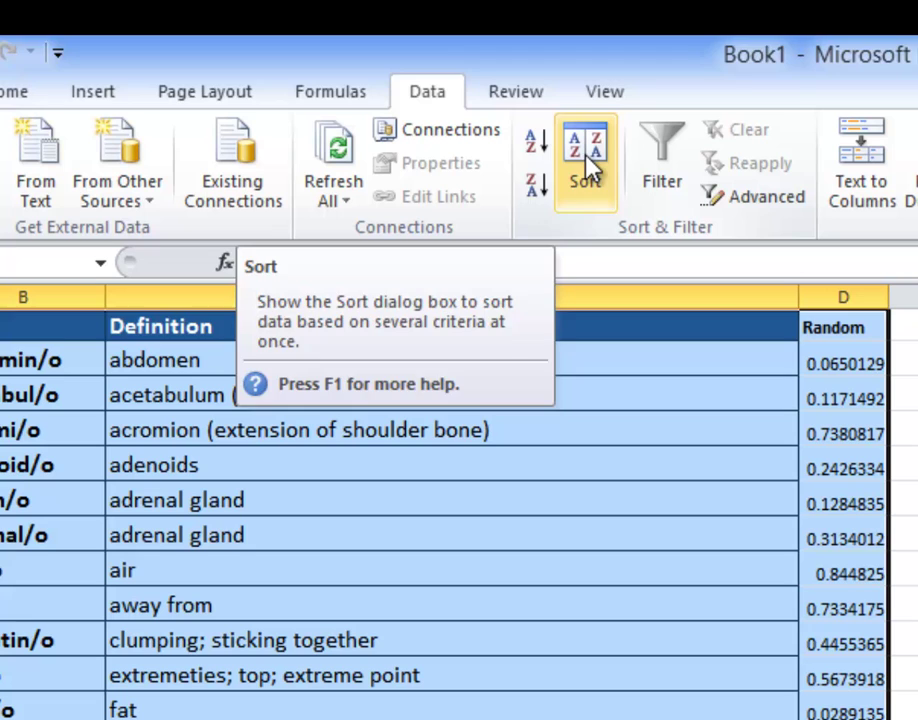
click(590, 170)
click(917, 607)
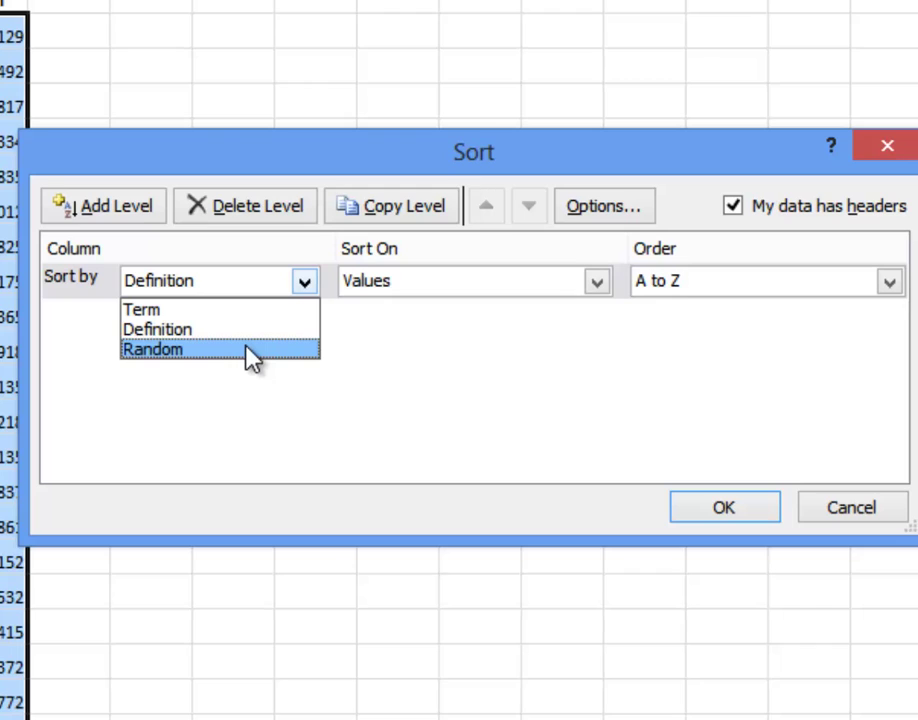
click(251, 350)
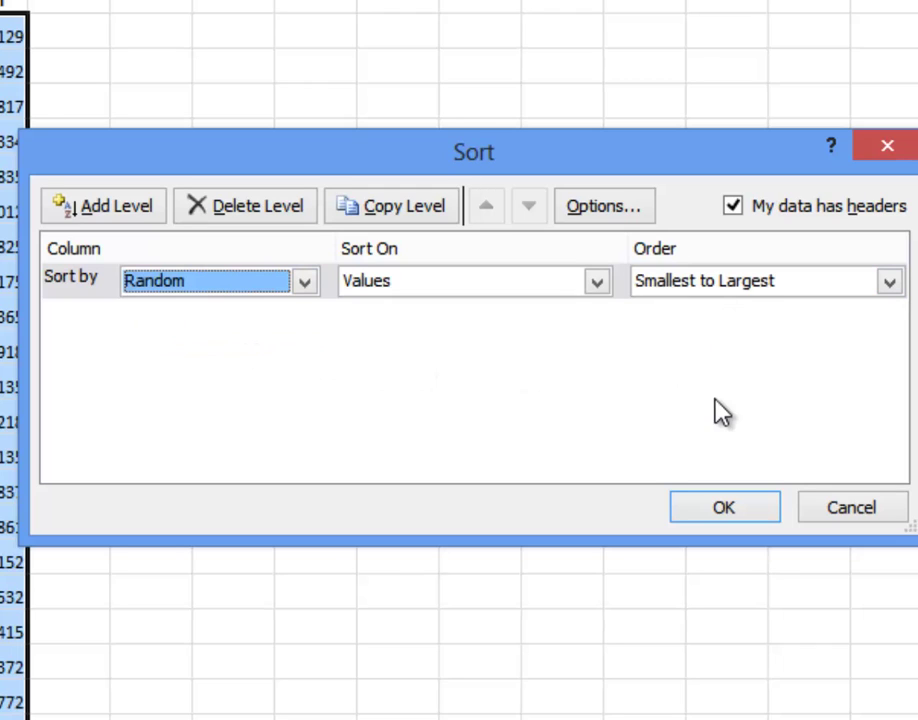
click(718, 512)
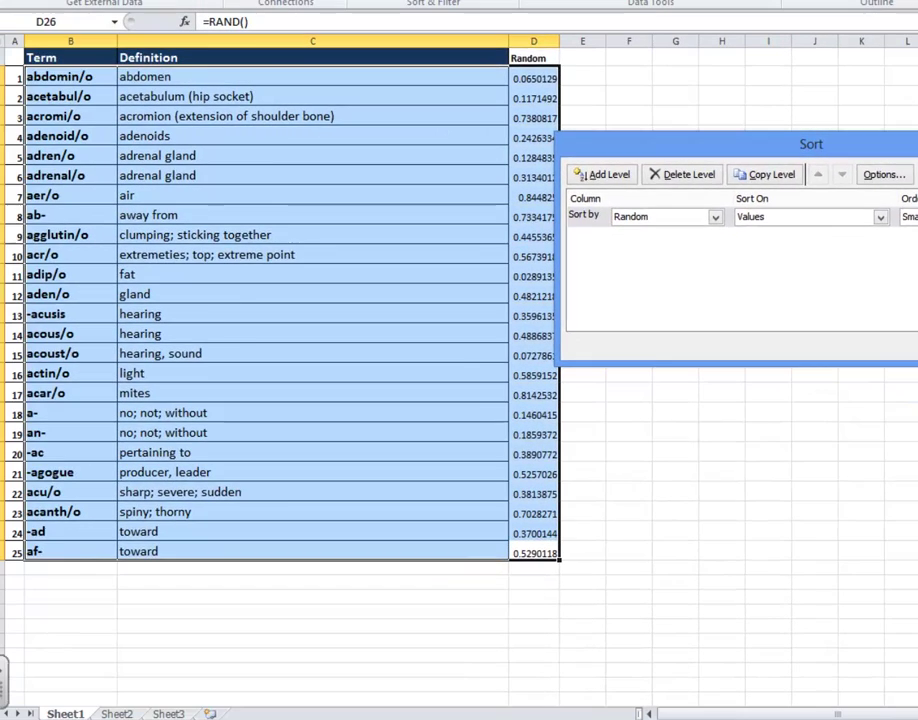
Apply the Random sort, then repeat it with F4 to reshuffle the rows.
click(720, 507)
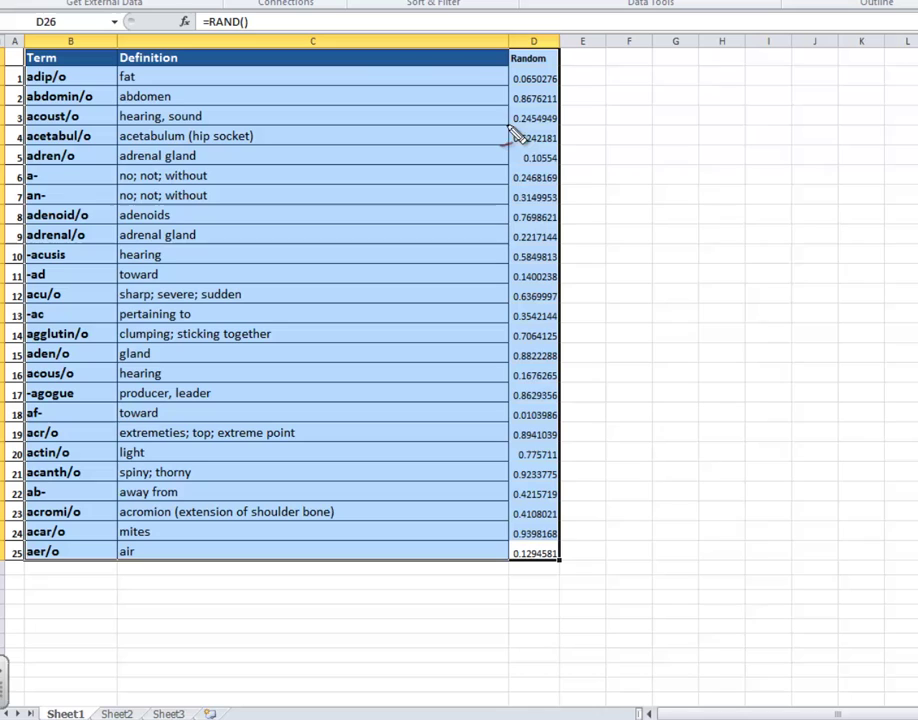
key(F4)
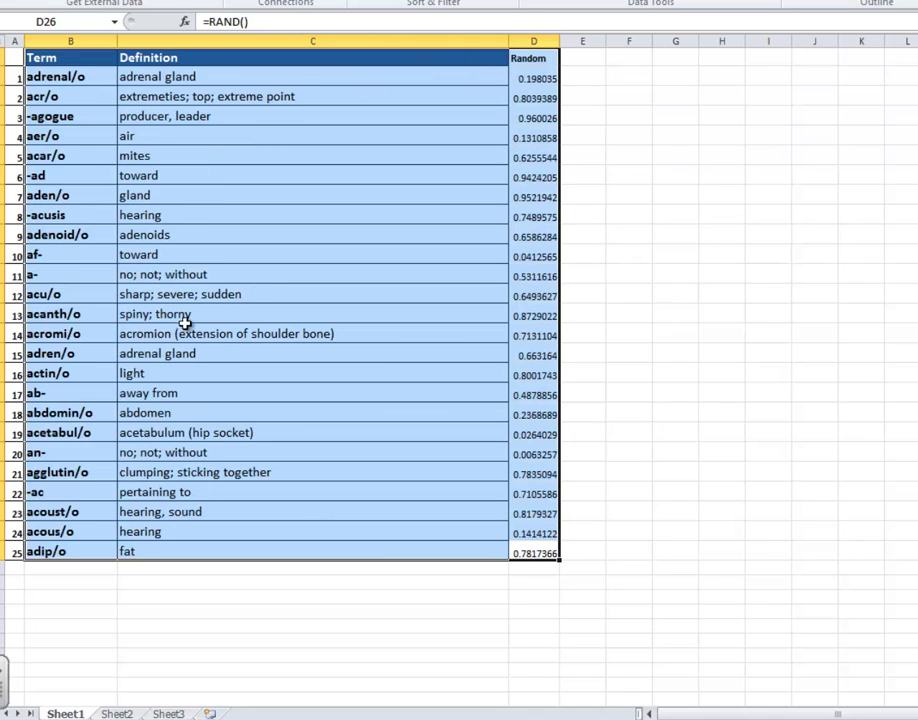
click(538, 548)
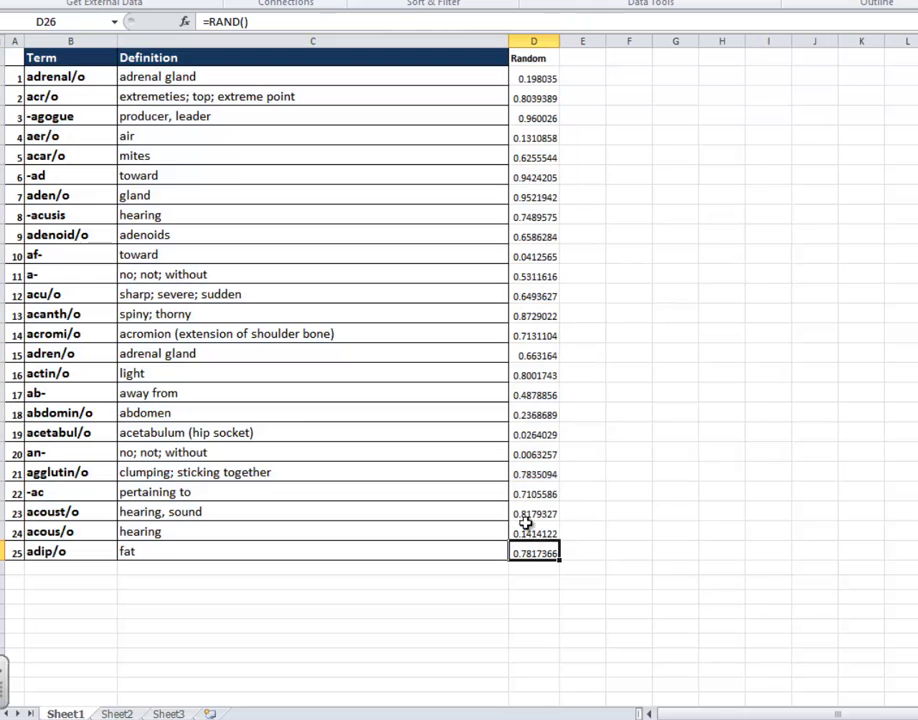
Compare the look-alike terms a- and an- and their definitions.
shift+click(488, 467)
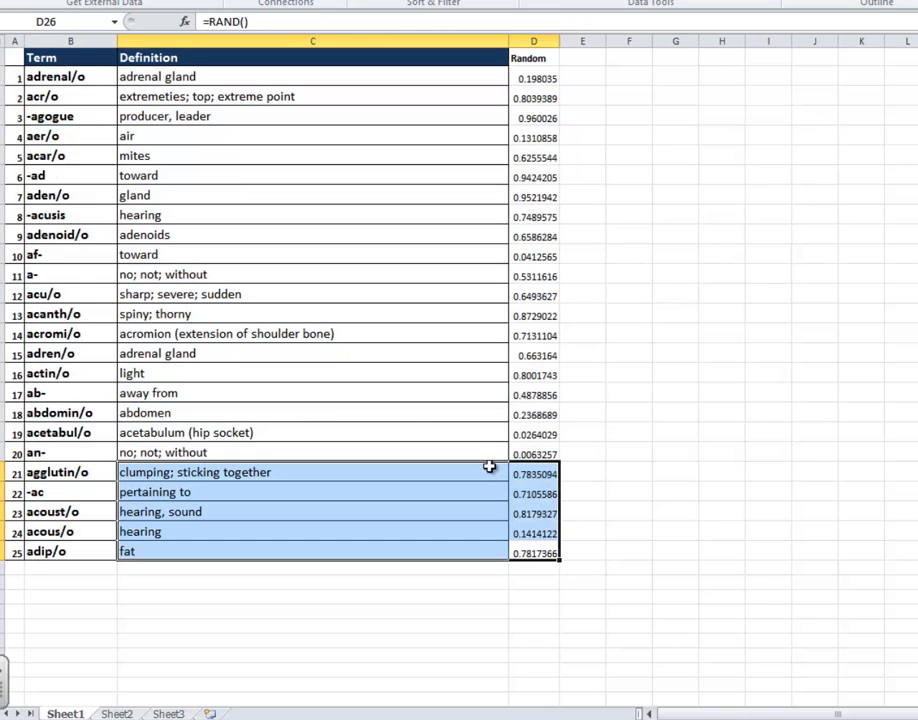
click(92, 276)
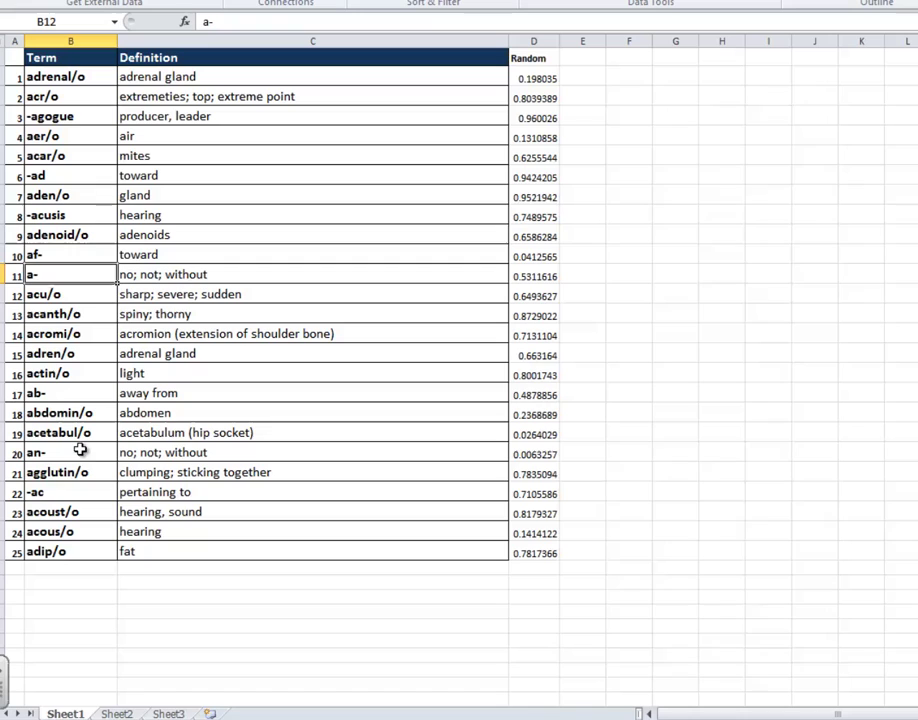
click(79, 450)
click(75, 276)
click(129, 276)
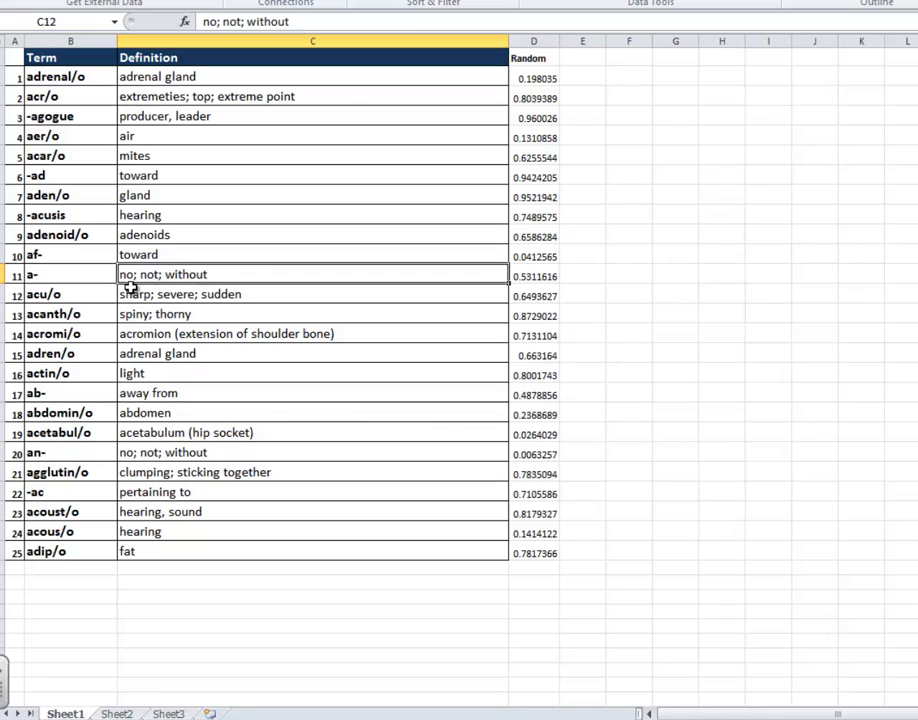
click(76, 453)
click(179, 456)
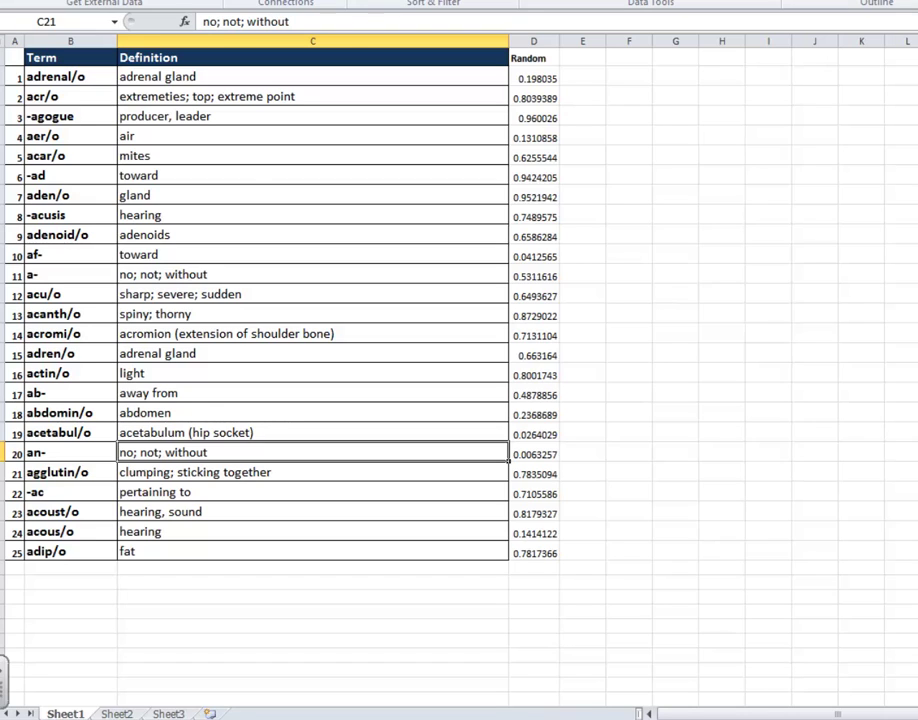
key(alt+Tab)
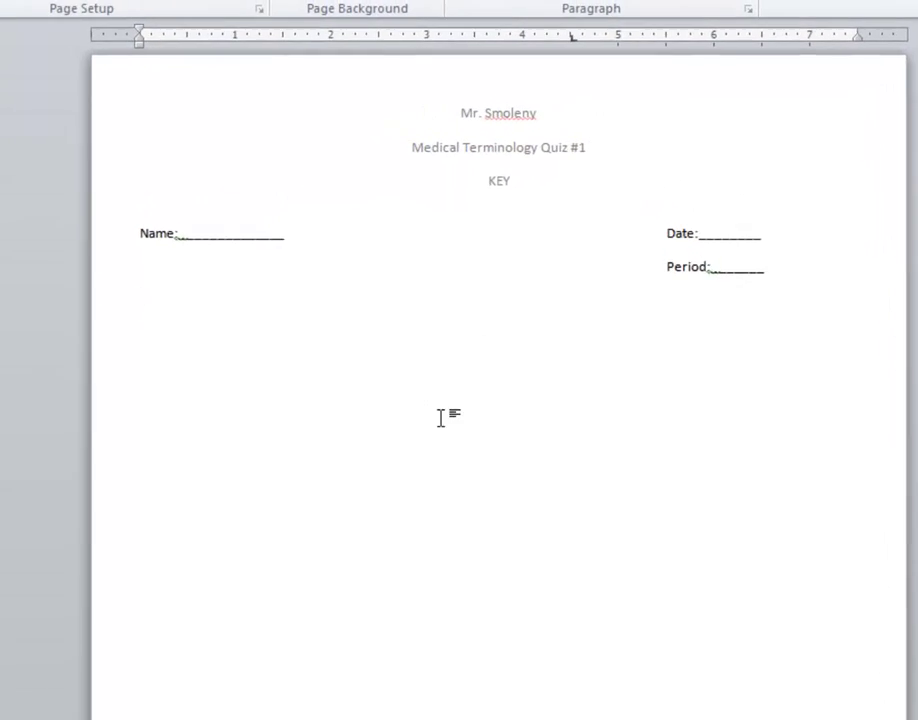
double_click(443, 166)
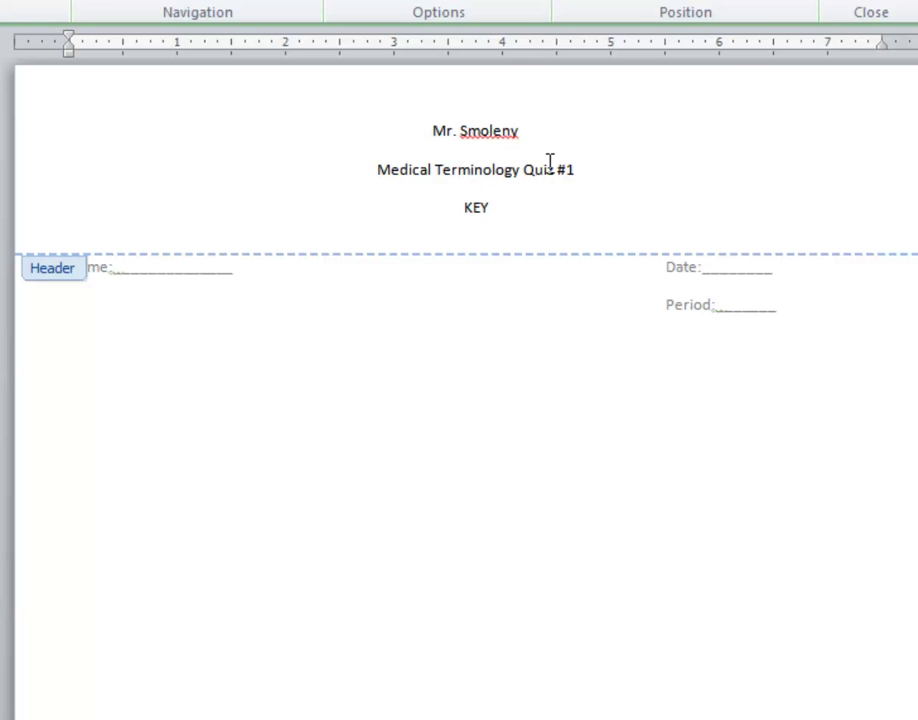
click(501, 208)
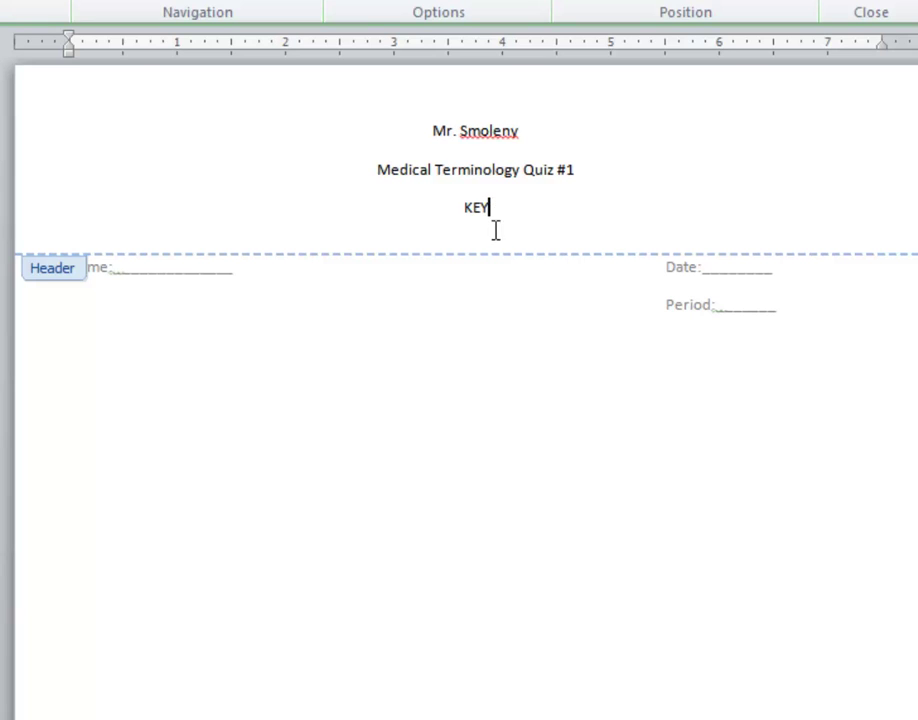
double_click(478, 322)
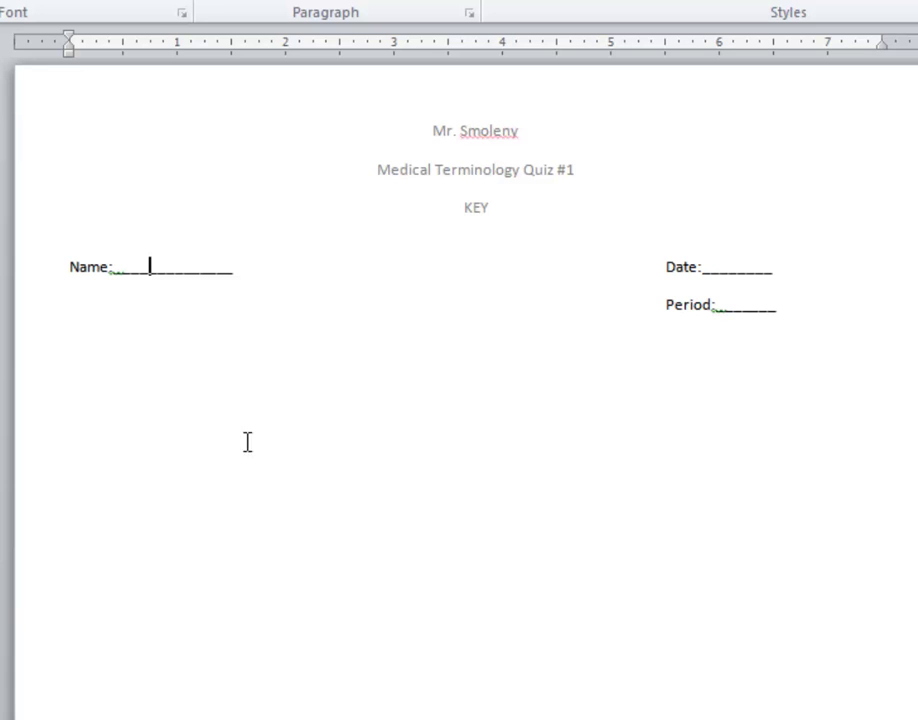
click(129, 369)
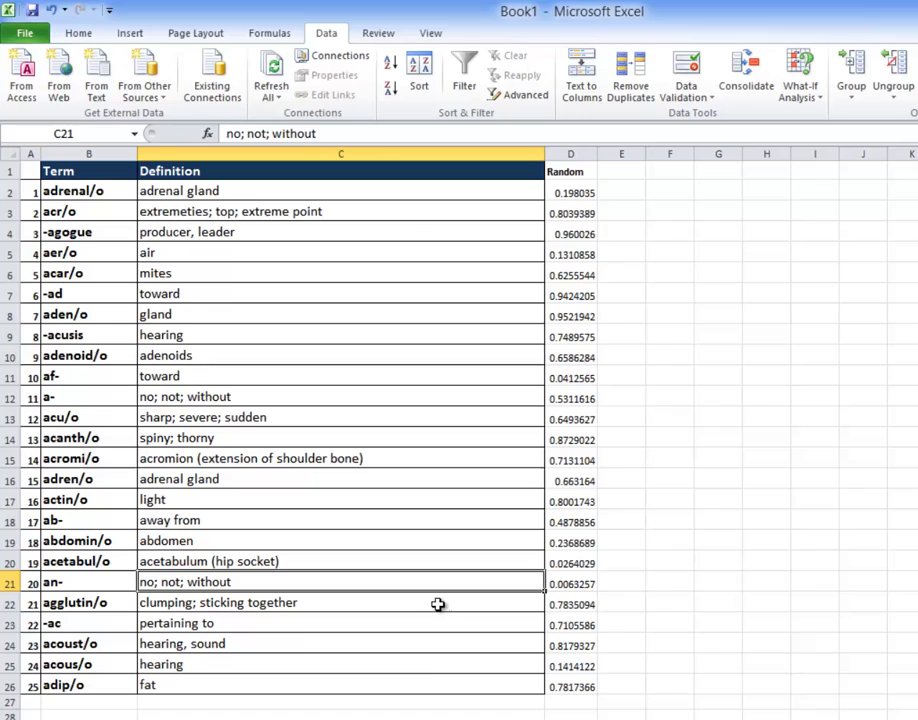
Copy the shuffled Term and Definition range B1:C26 and return to Word.
click(433, 683)
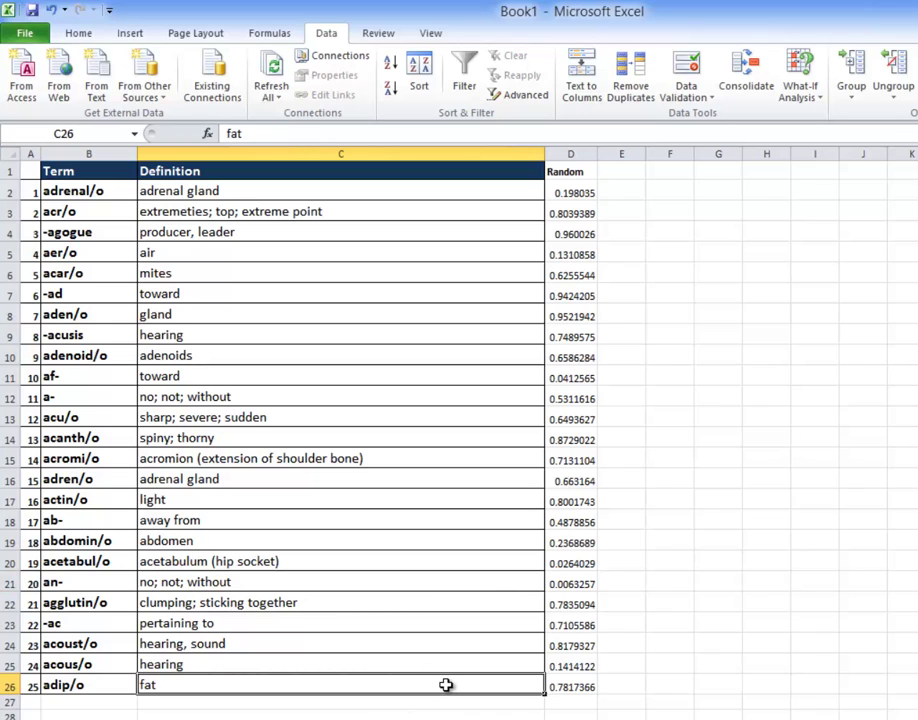
drag(446, 685, 36, 170)
right_click(90, 225)
click(129, 245)
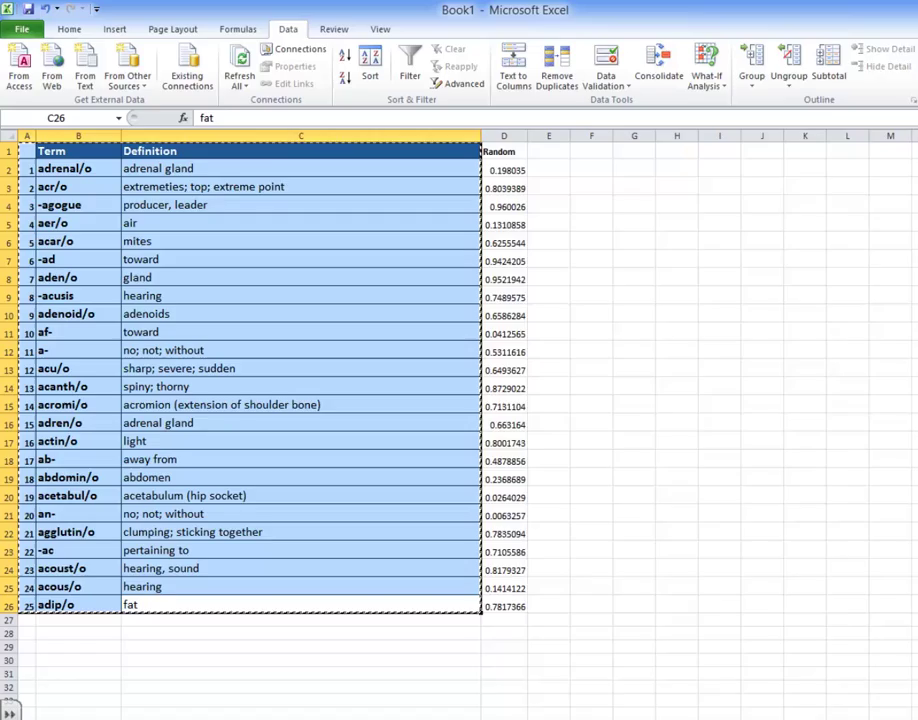
key(alt+Tab)
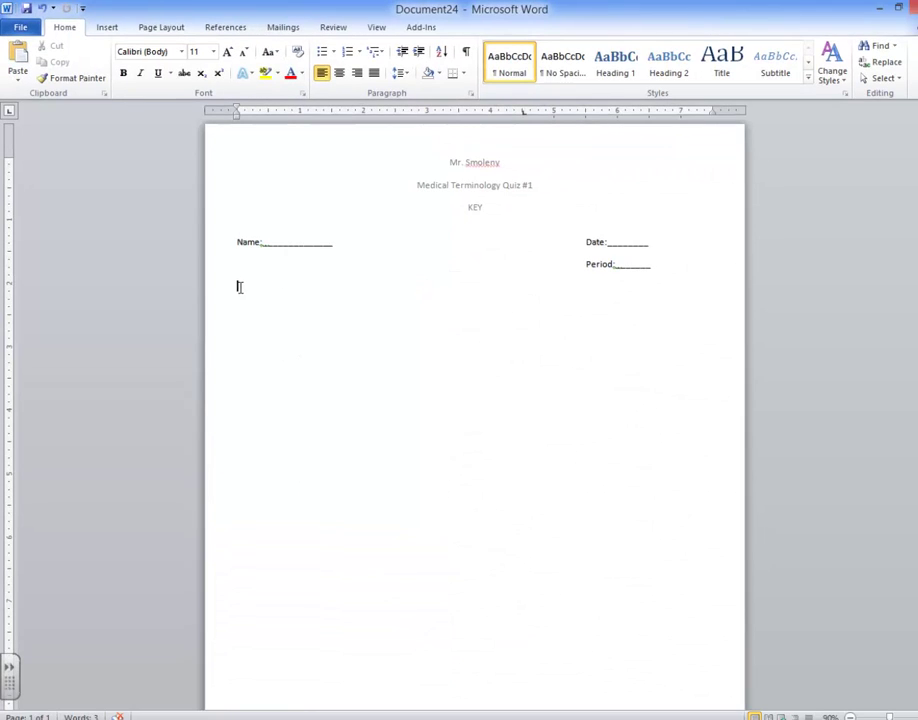
Paste the term table into the Word quiz, keeping its source formatting.
right_click(240, 288)
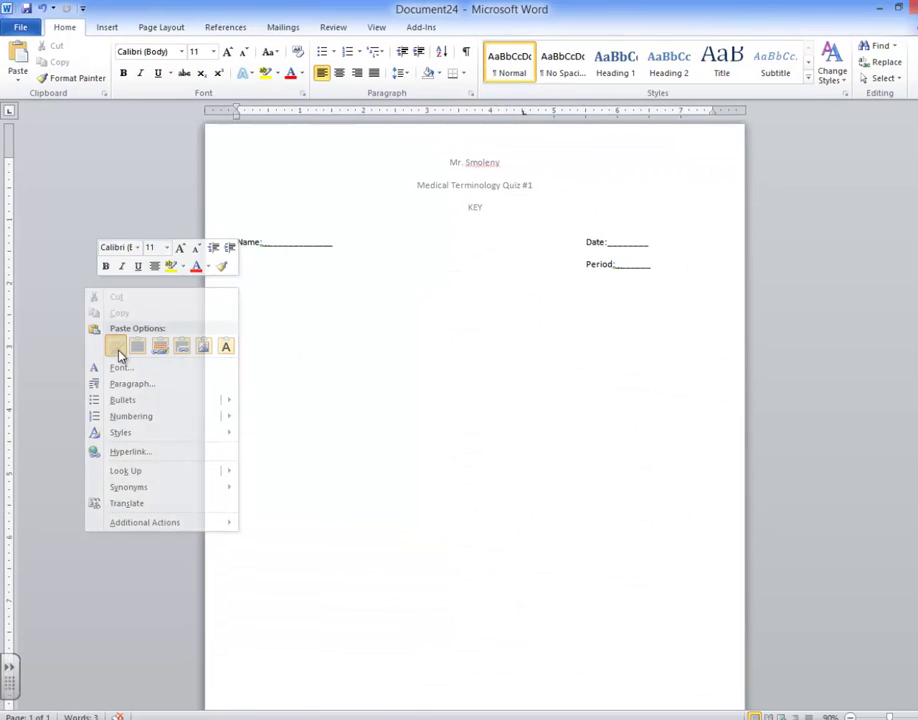
click(120, 352)
scroll(240, 463, up, 2)
scroll(277, 459, down, 2)
scroll(277, 459, up, 2)
scroll(277, 459, down, 2)
scroll(290, 458, up, 2)
scroll(290, 460, down, 2)
scroll(305, 458, up, 2)
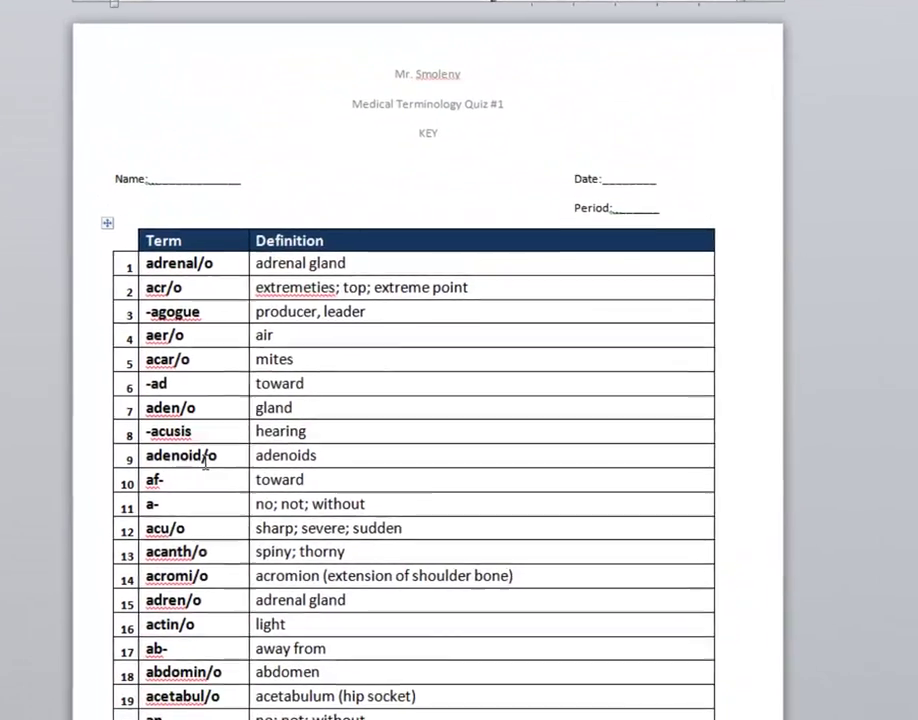
scroll(200, 462, down, 3)
scroll(190, 462, up, 3)
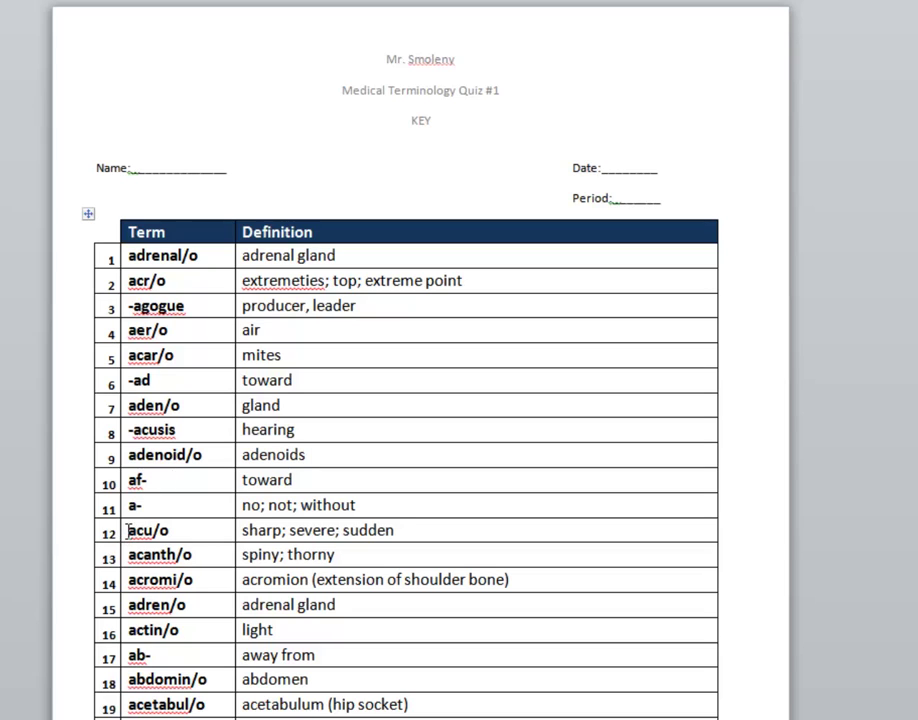
key(ctrl+v)
scroll(413, 544, up, 3)
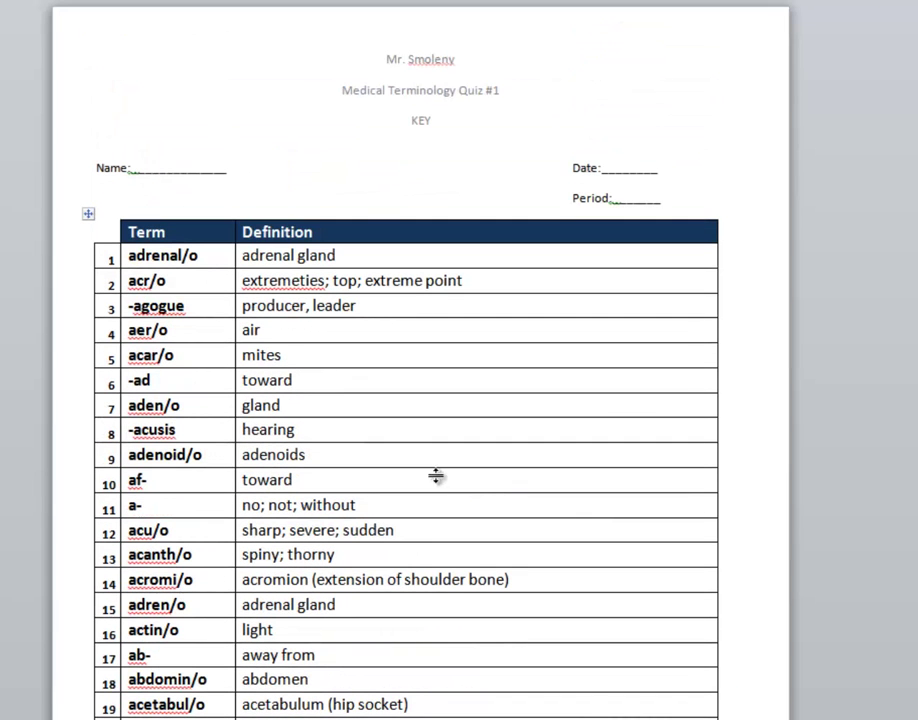
Delete the word KEY from the page header.
double_click(426, 125)
drag(434, 121, 401, 129)
key(BackSpace)
double_click(421, 169)
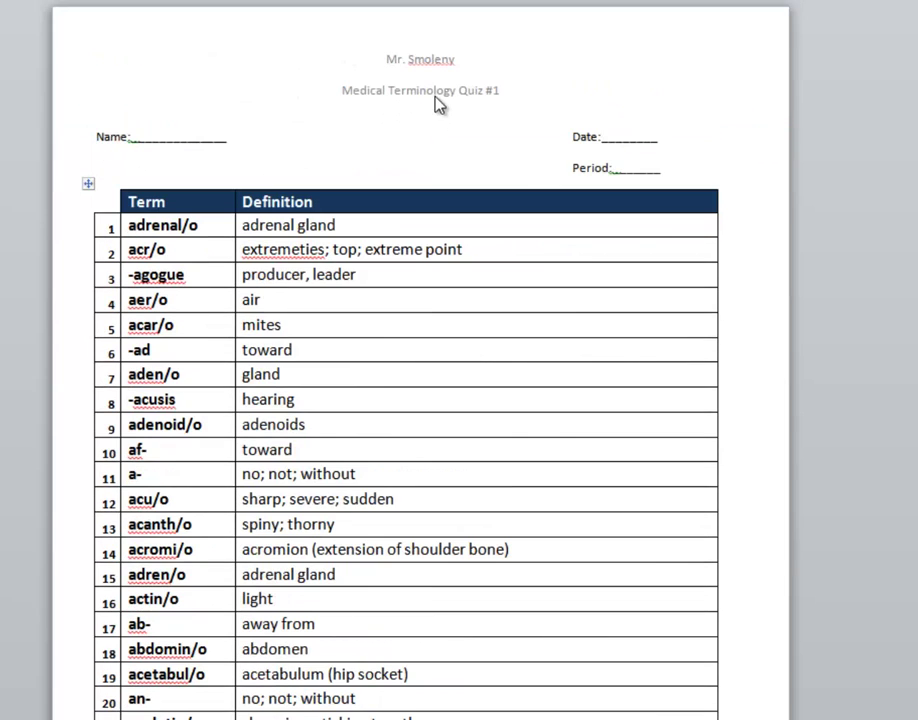
scroll(425, 259, down, 3)
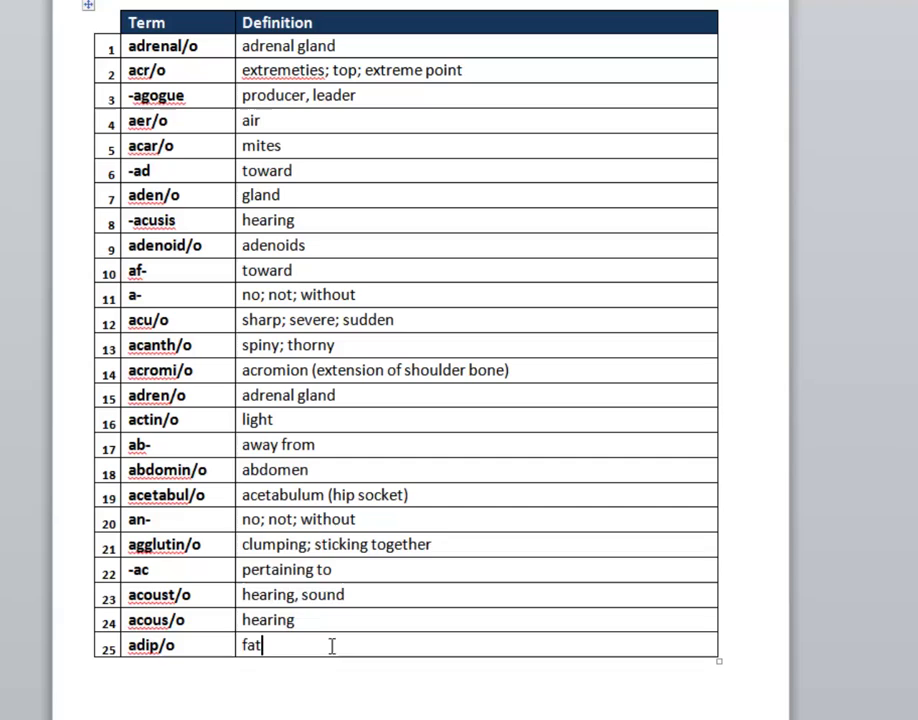
Color the Definition column text white so only the numbered terms show.
drag(332, 648, 258, 49)
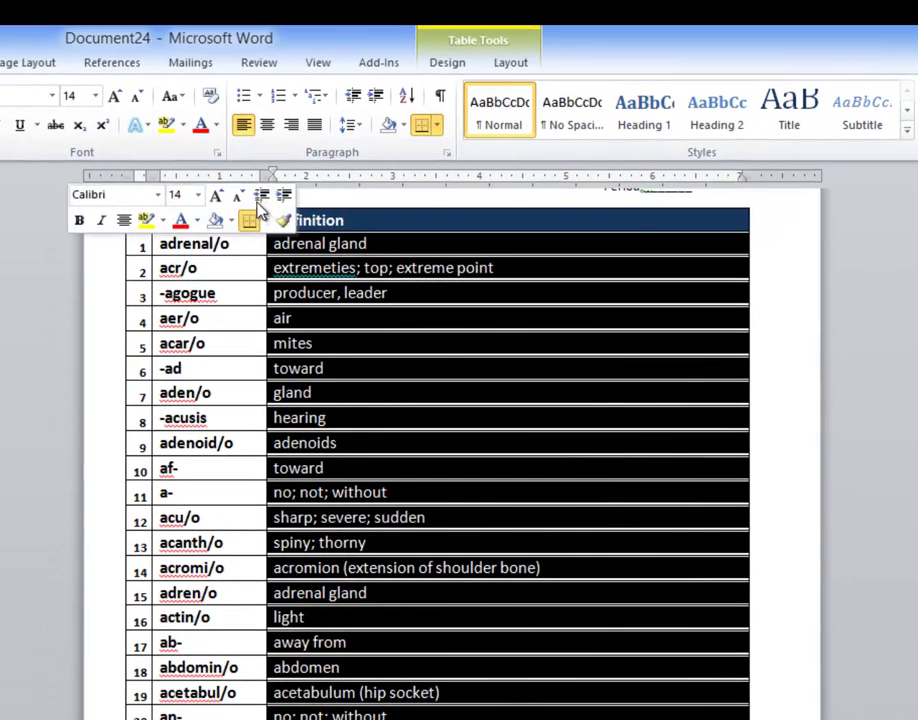
click(216, 126)
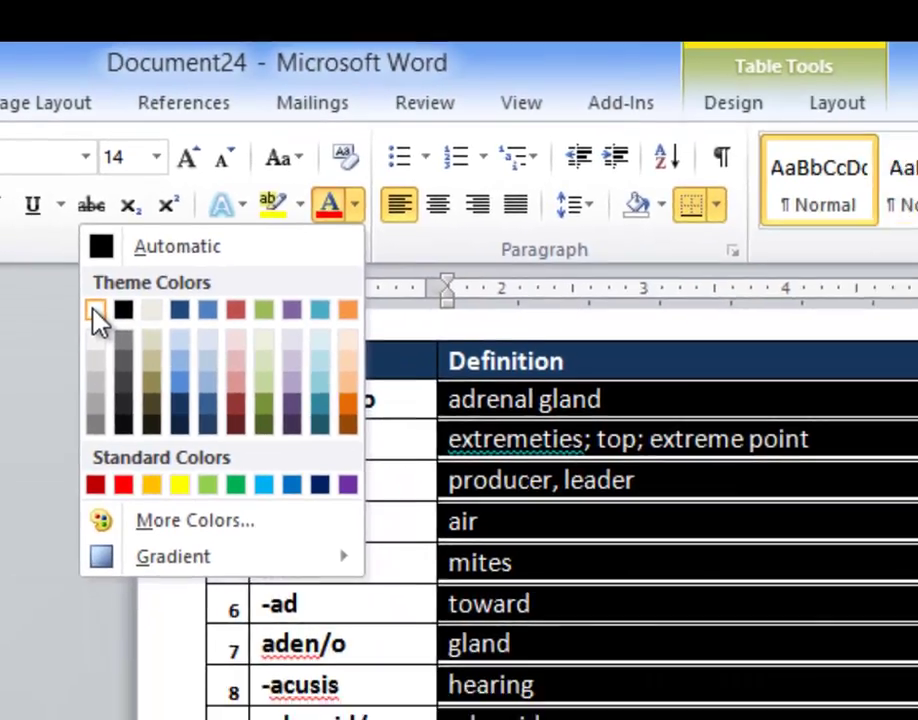
click(122, 397)
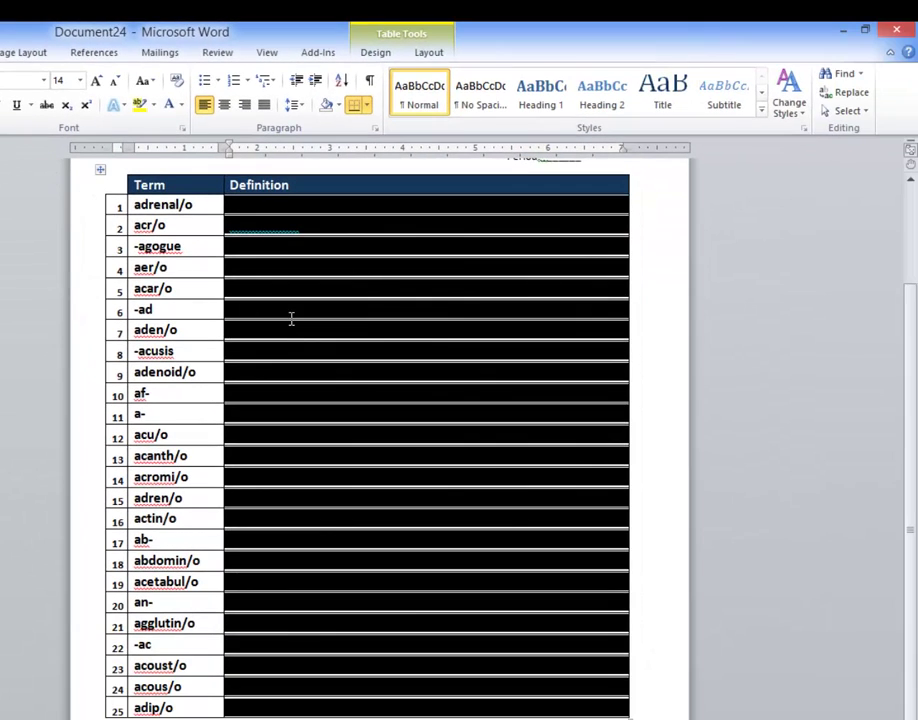
click(330, 376)
scroll(336, 690, up, 3)
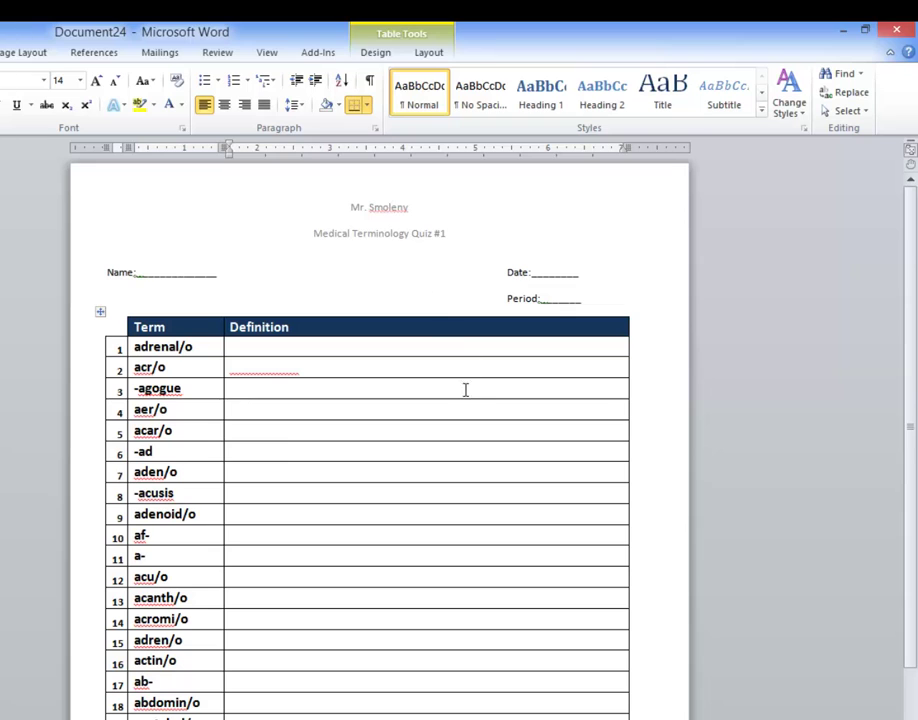
scroll(461, 401, down, 2)
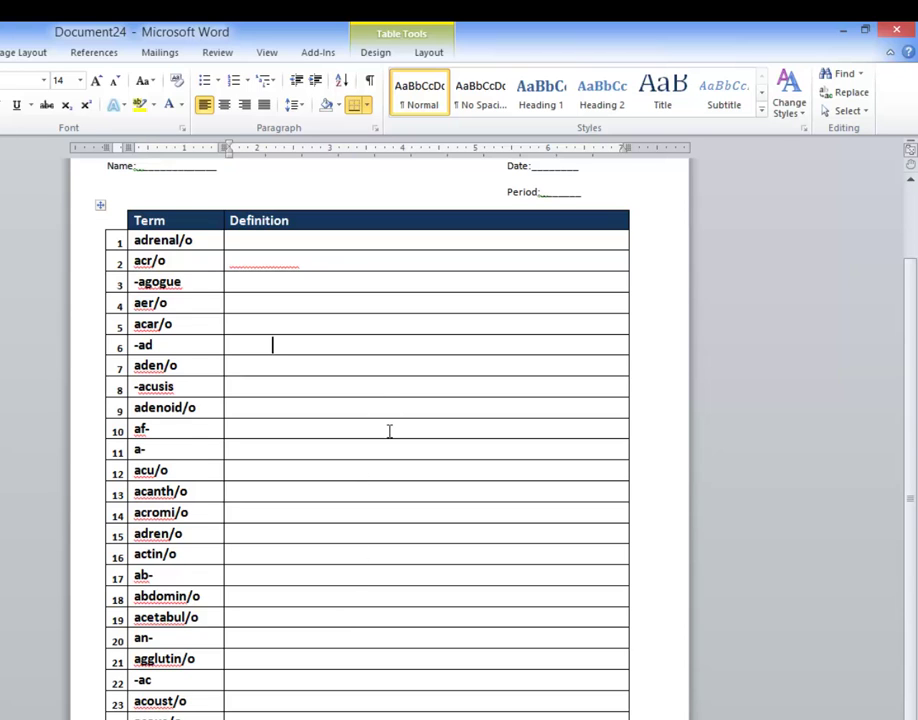
scroll(390, 431, up, 2)
scroll(344, 431, down, 2)
scroll(344, 431, up, 2)
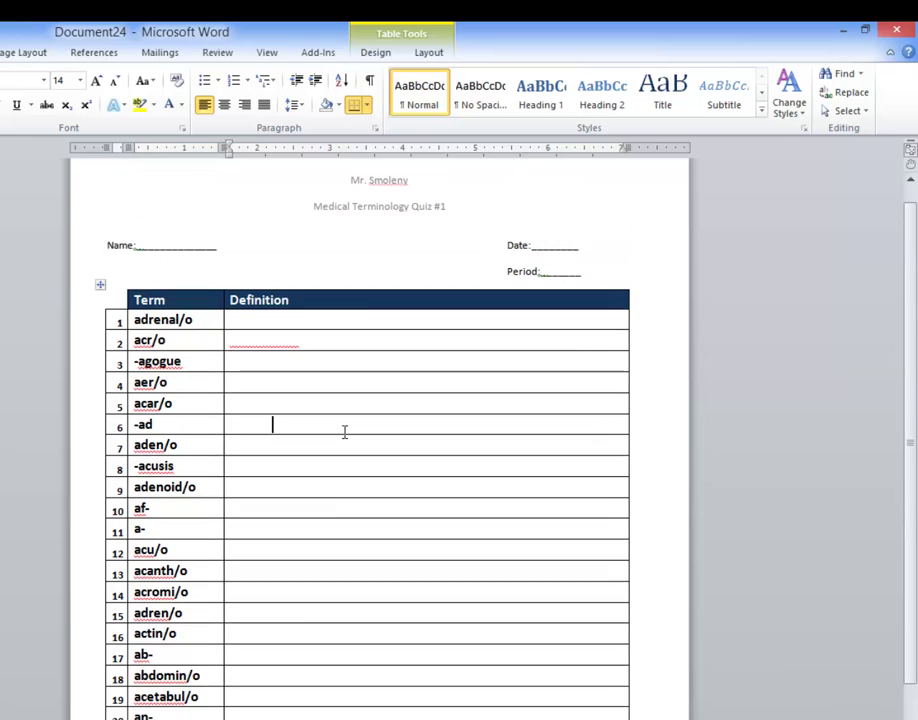